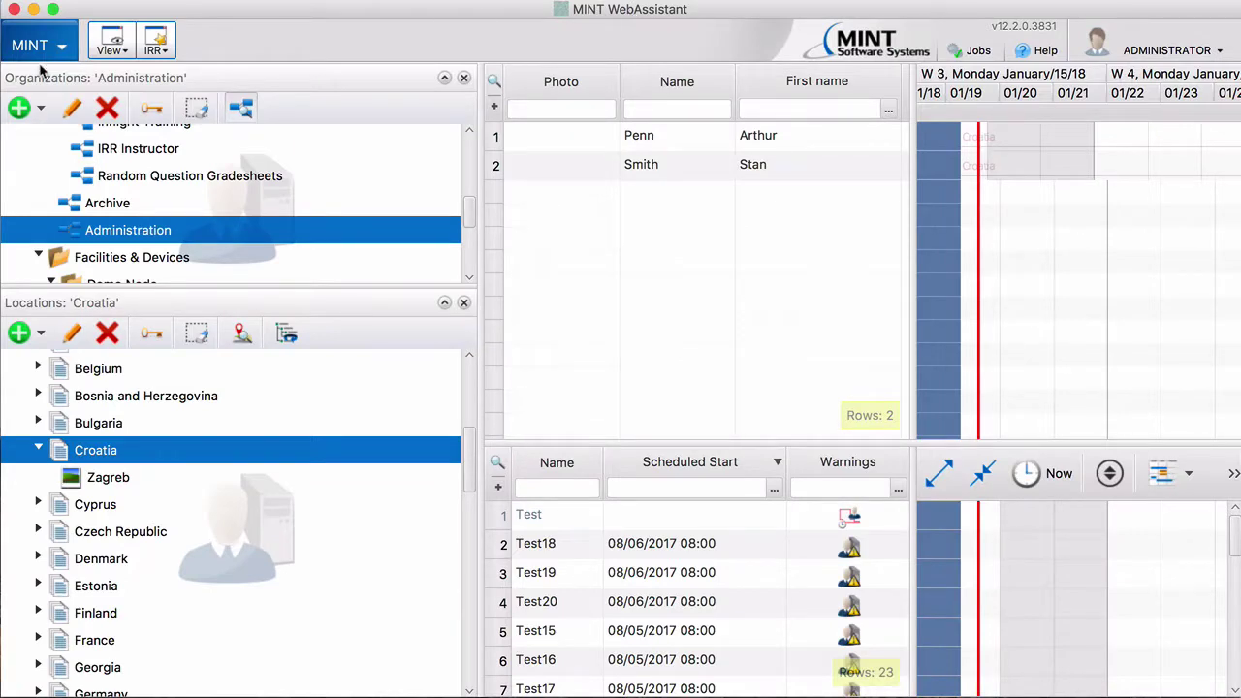
Go to the Reports module and add a top-level report category named 'Birthdays'.
left_click(51, 50)
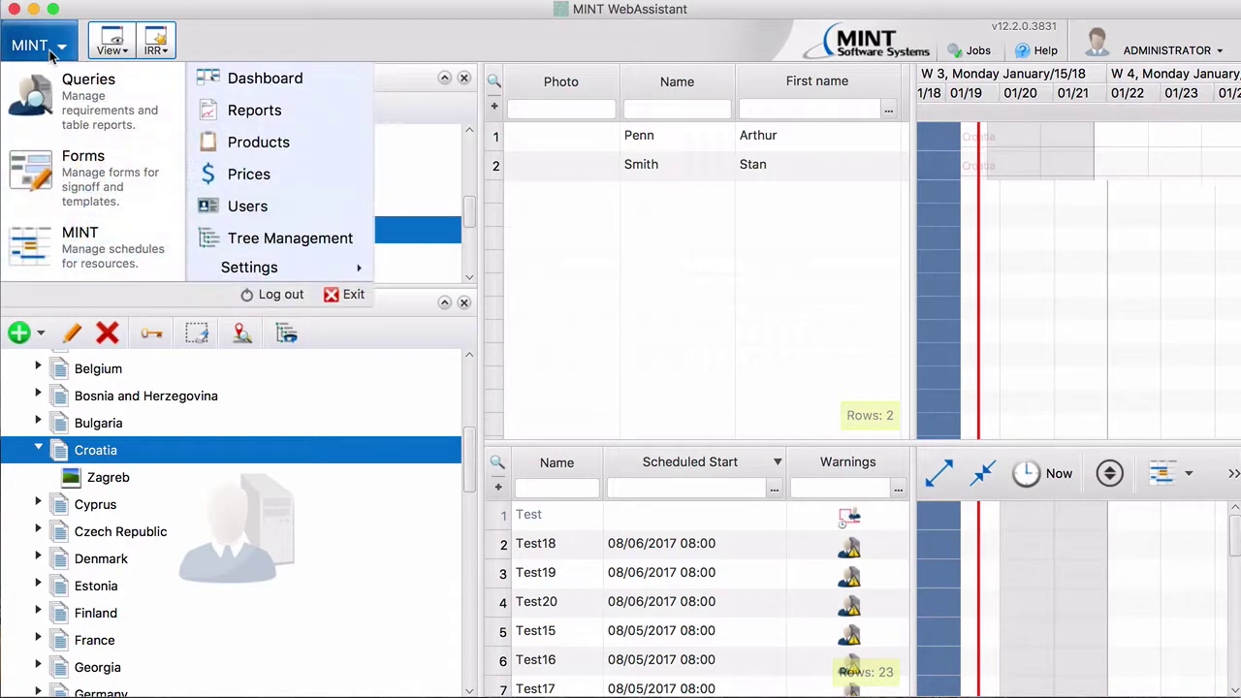
left_click(255, 111)
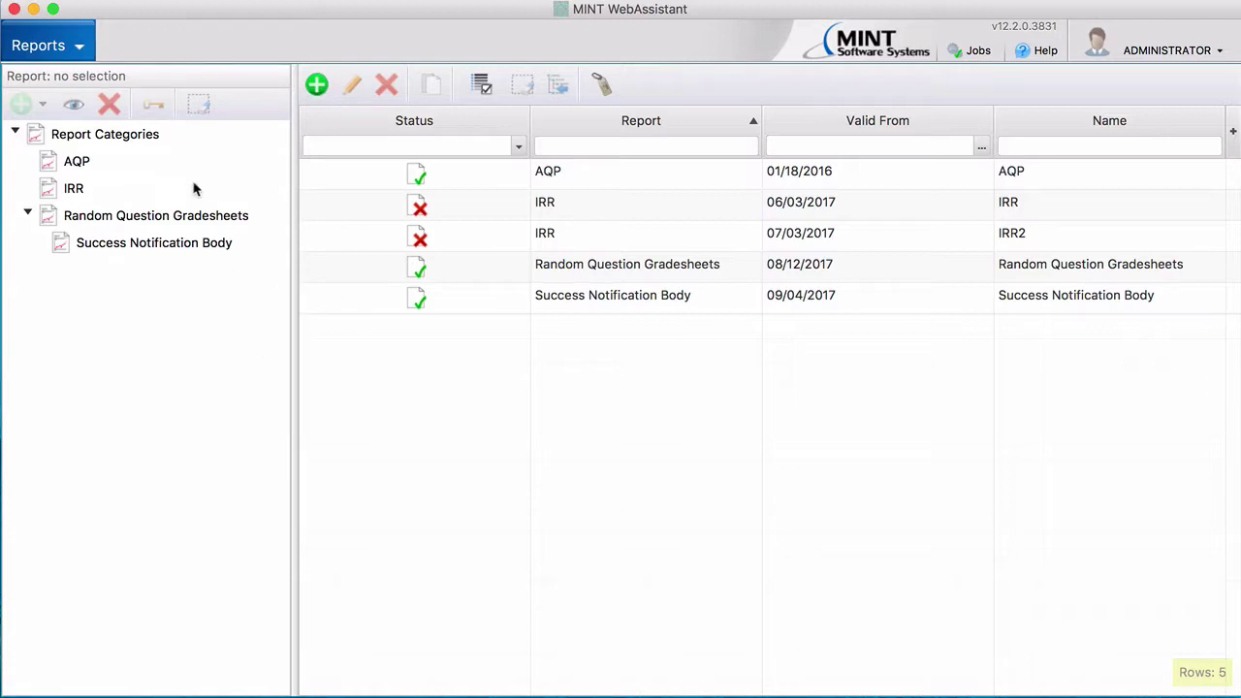
left_click(106, 134)
left_click(29, 103)
left_click(88, 141)
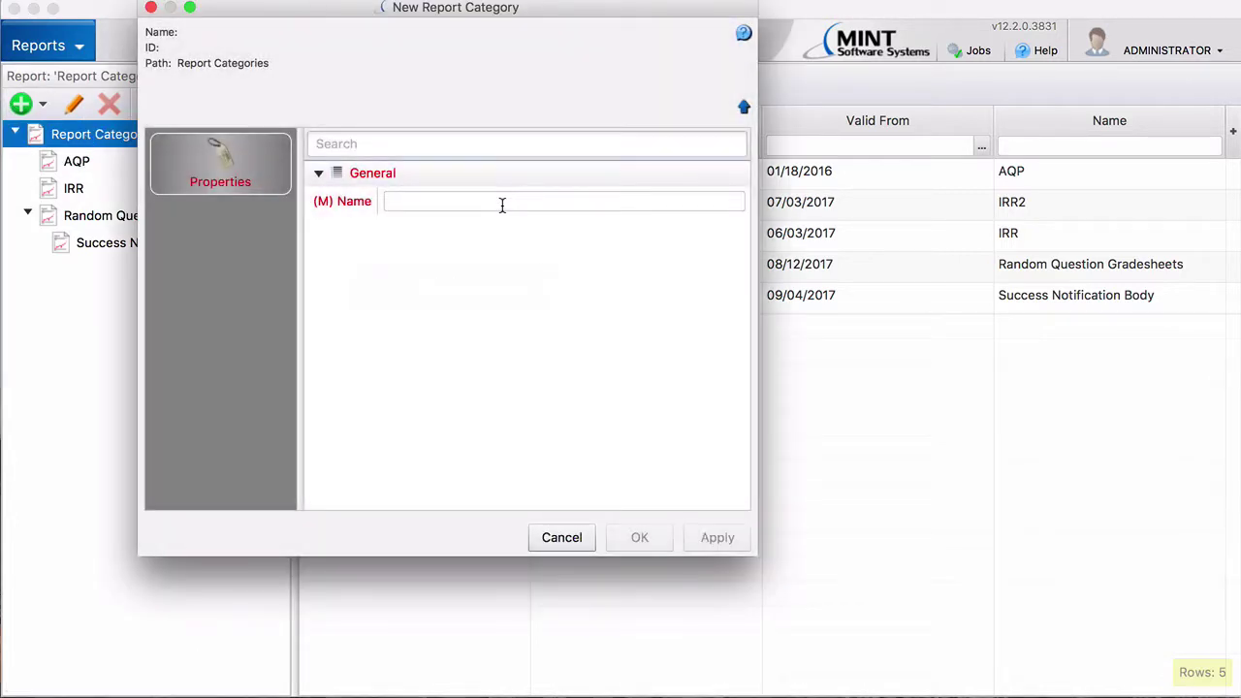
left_click(503, 205)
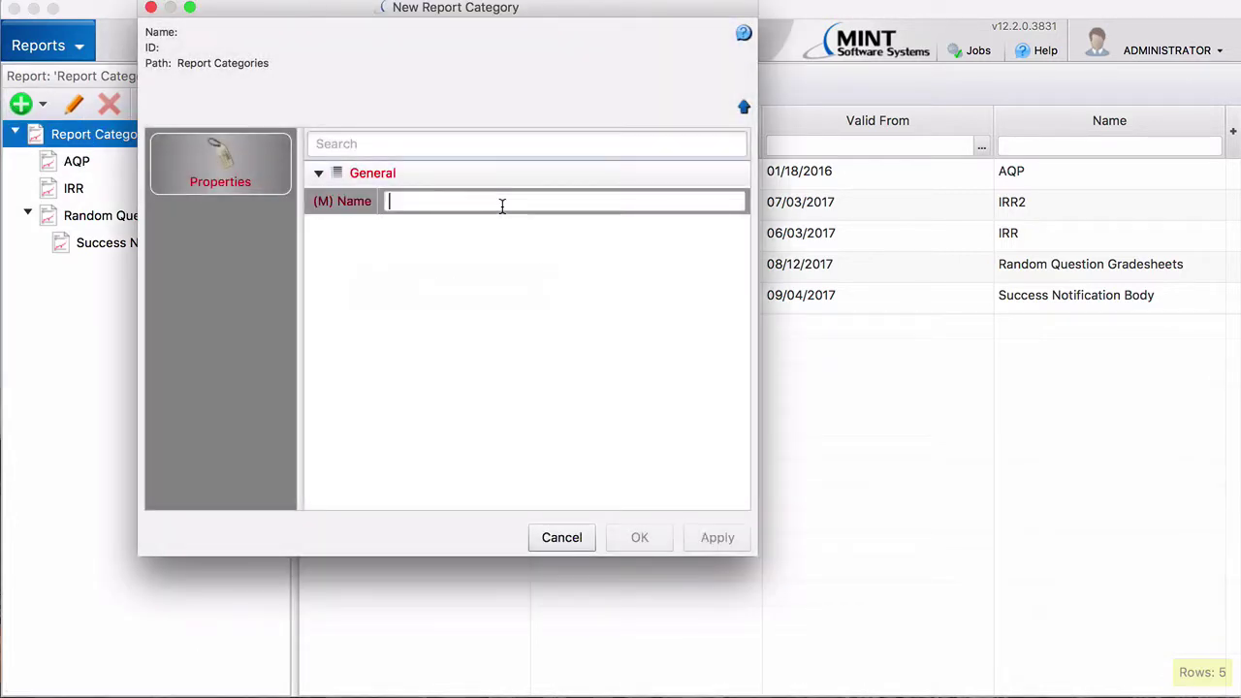
type("Birthdays")
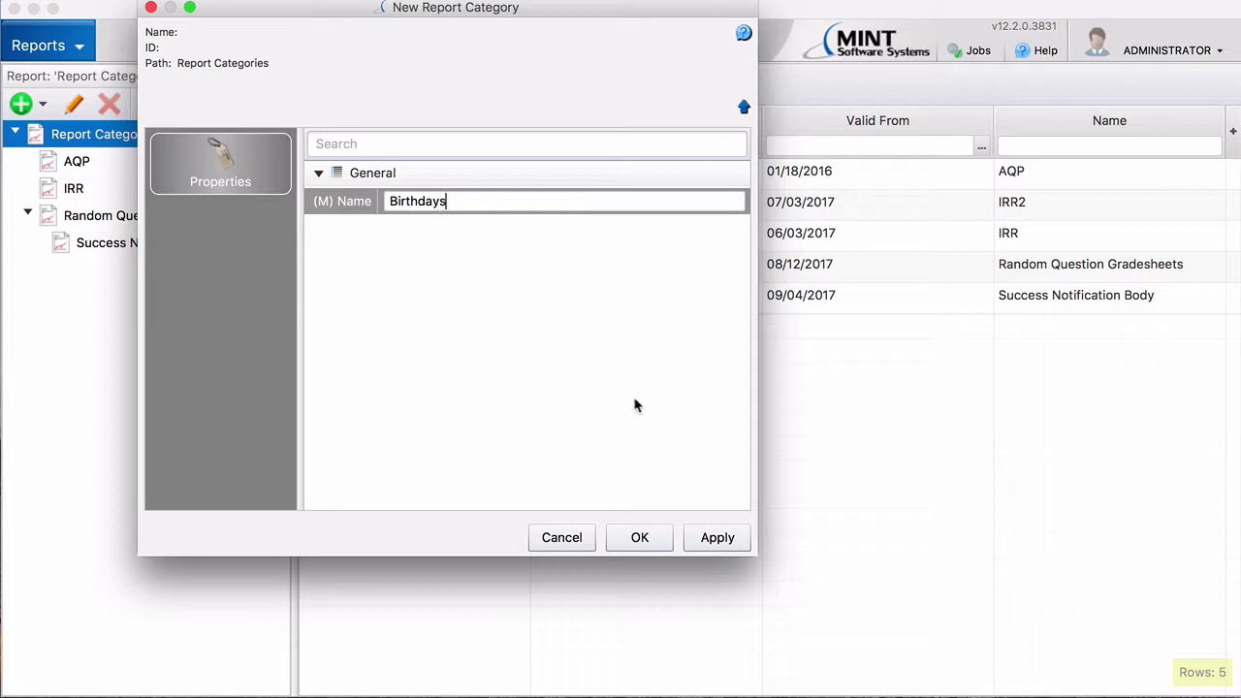
left_click(644, 543)
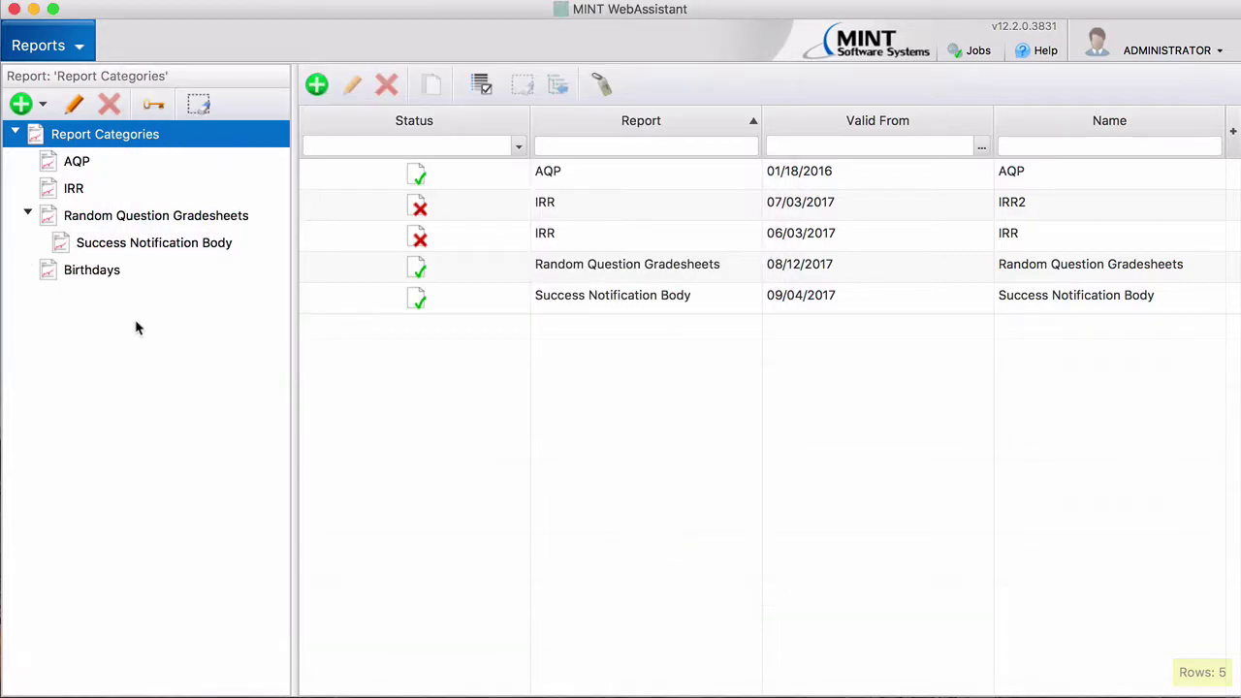
Create a new report in Birthdays named 'Birthdays Antarctica', Not published, valid from 01/19/2018.
left_click(111, 272)
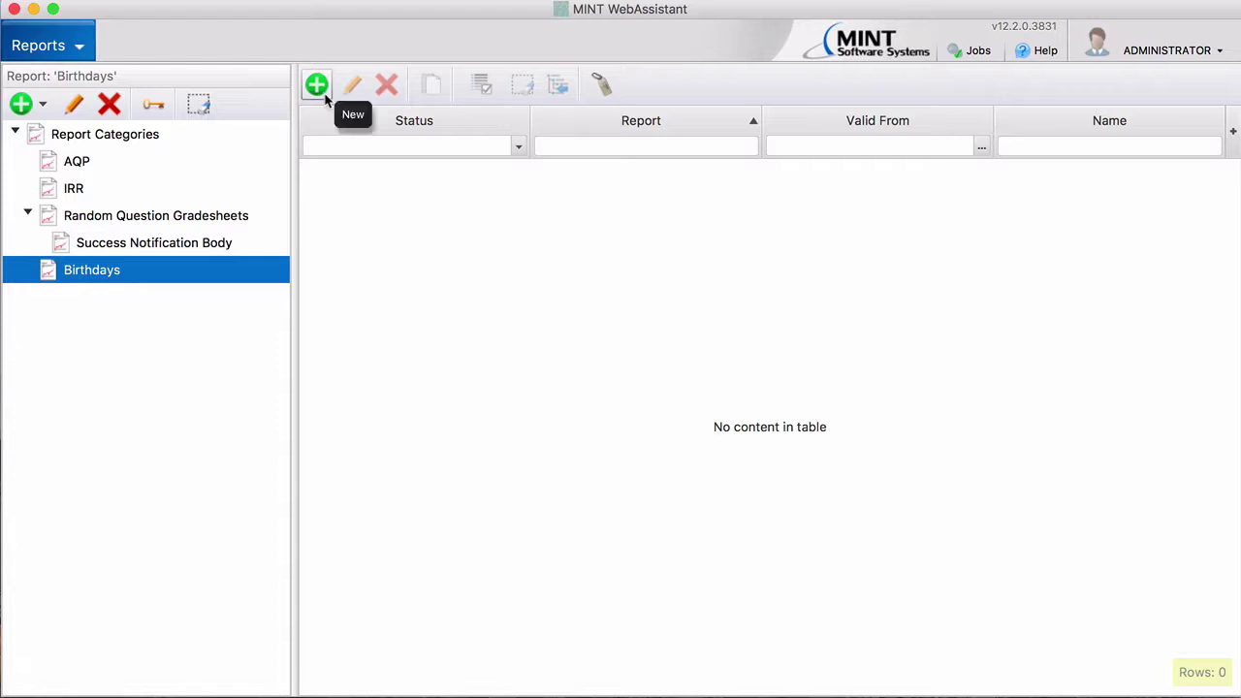
left_click(318, 88)
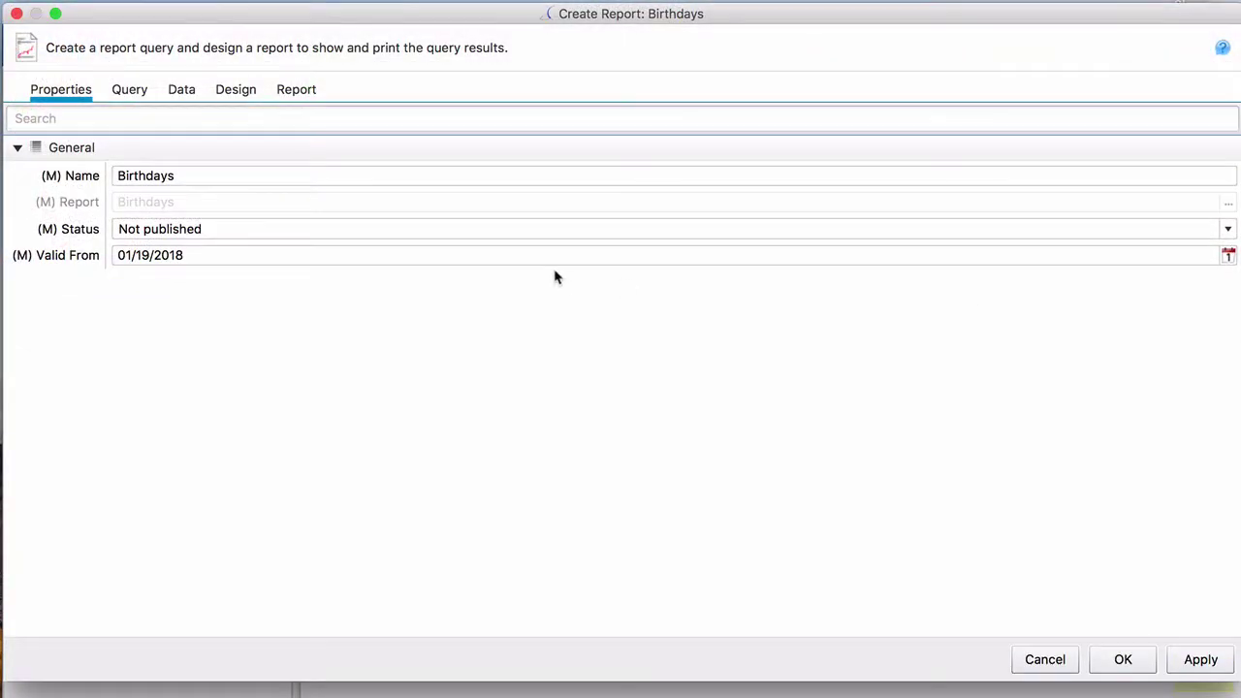
left_click(238, 175)
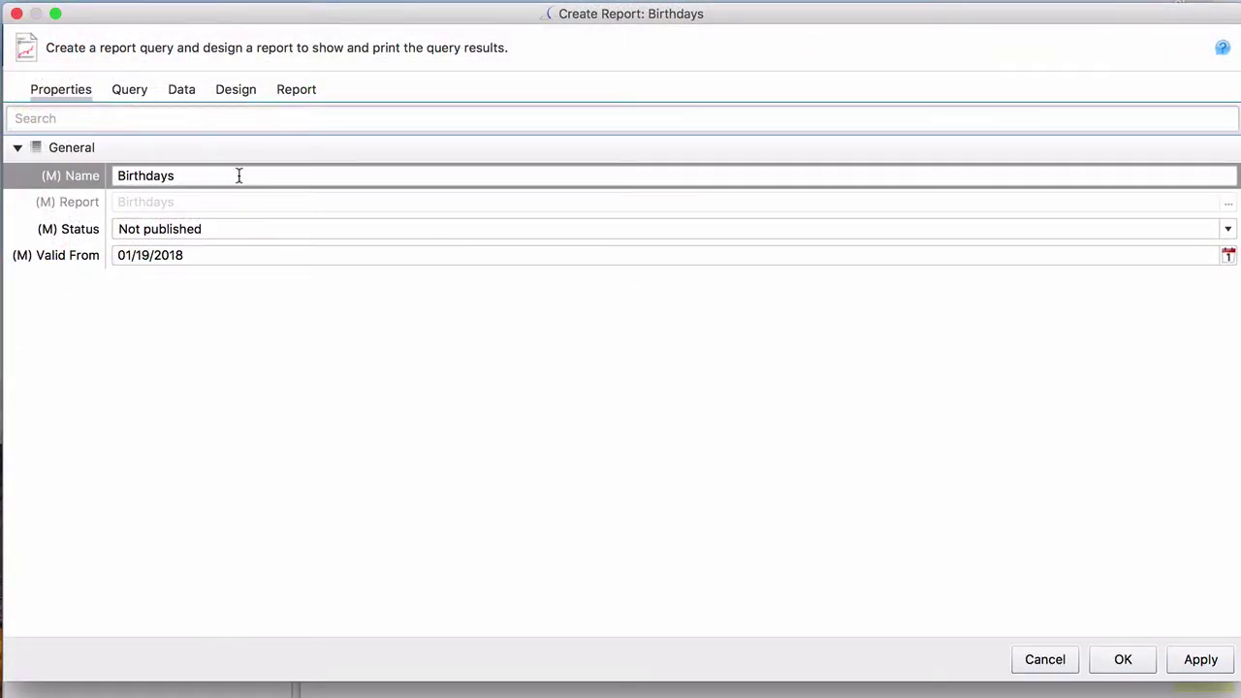
type("Antarctica")
left_click(219, 203)
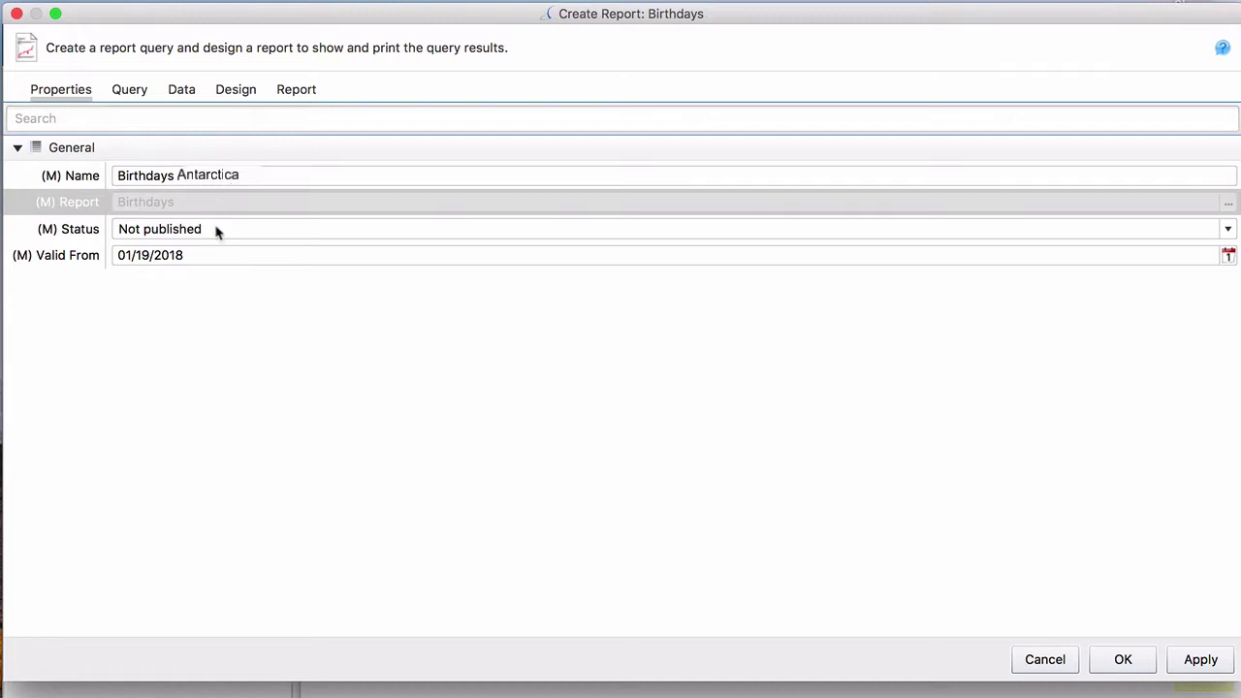
left_click(217, 231)
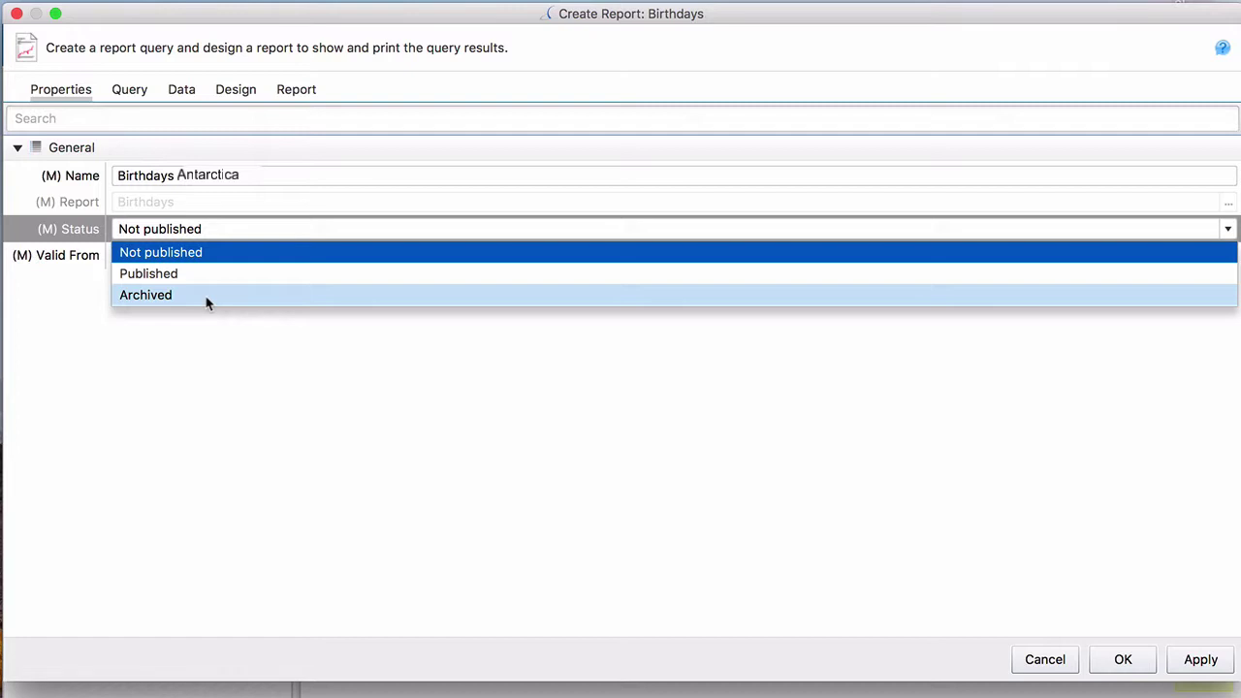
left_click(241, 236)
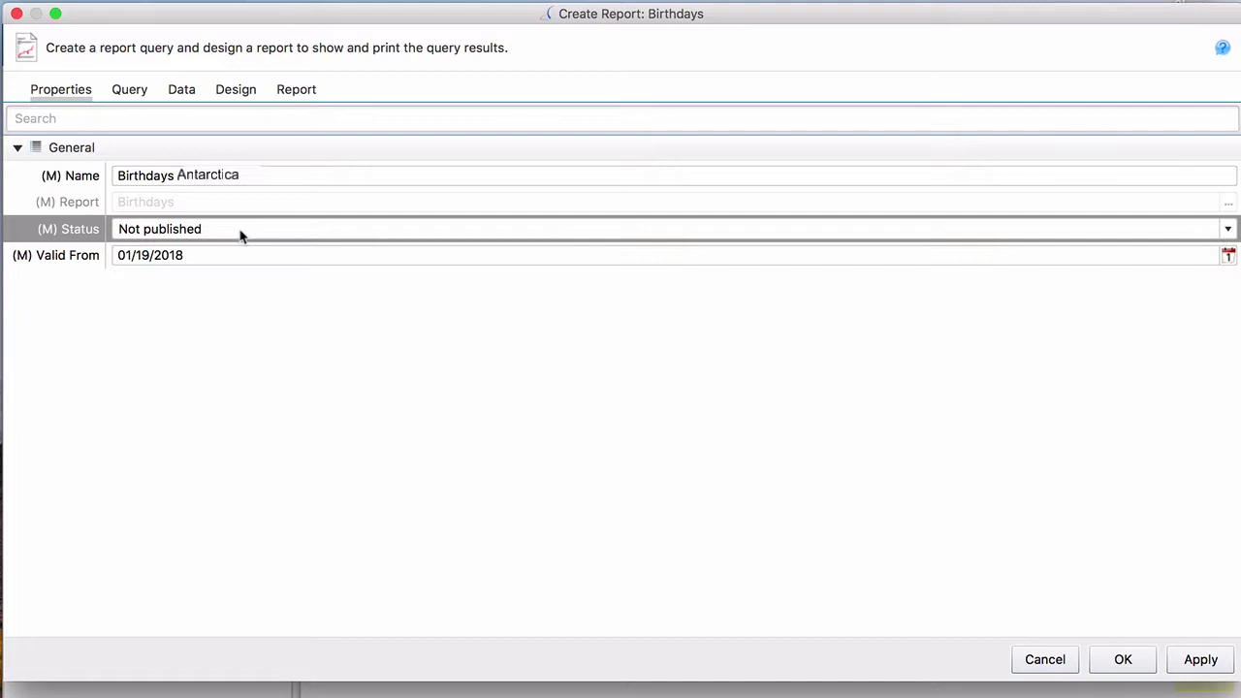
left_click(1228, 256)
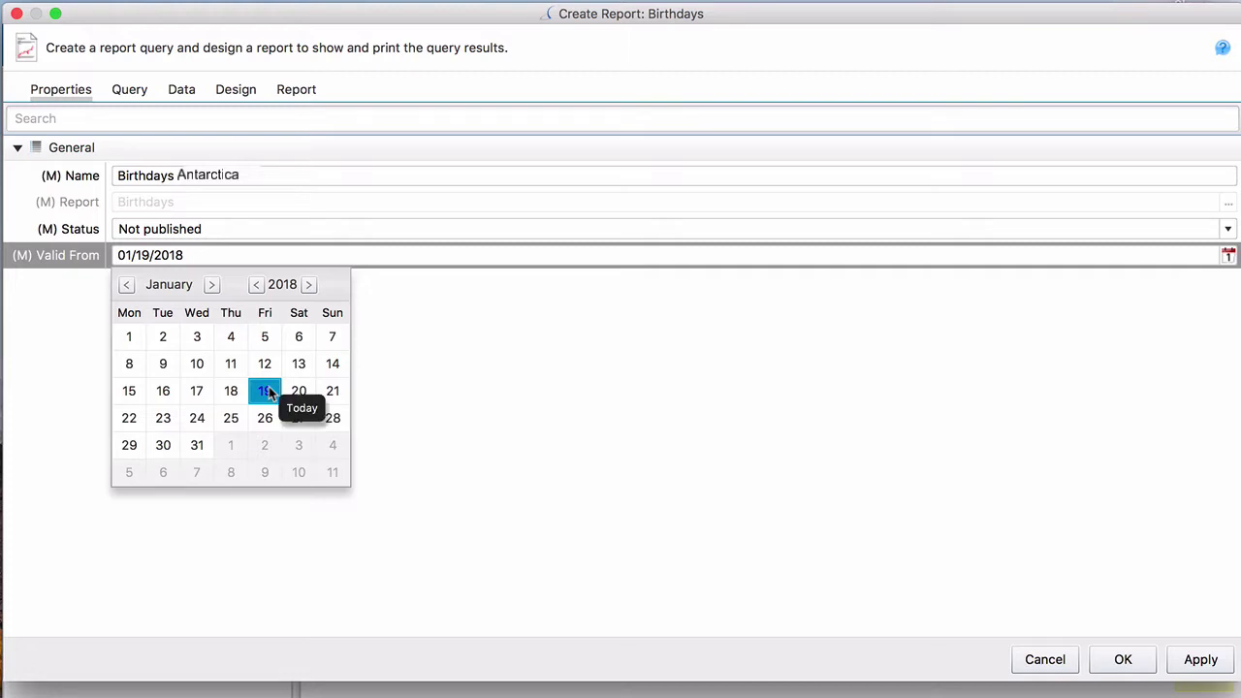
left_click(426, 327)
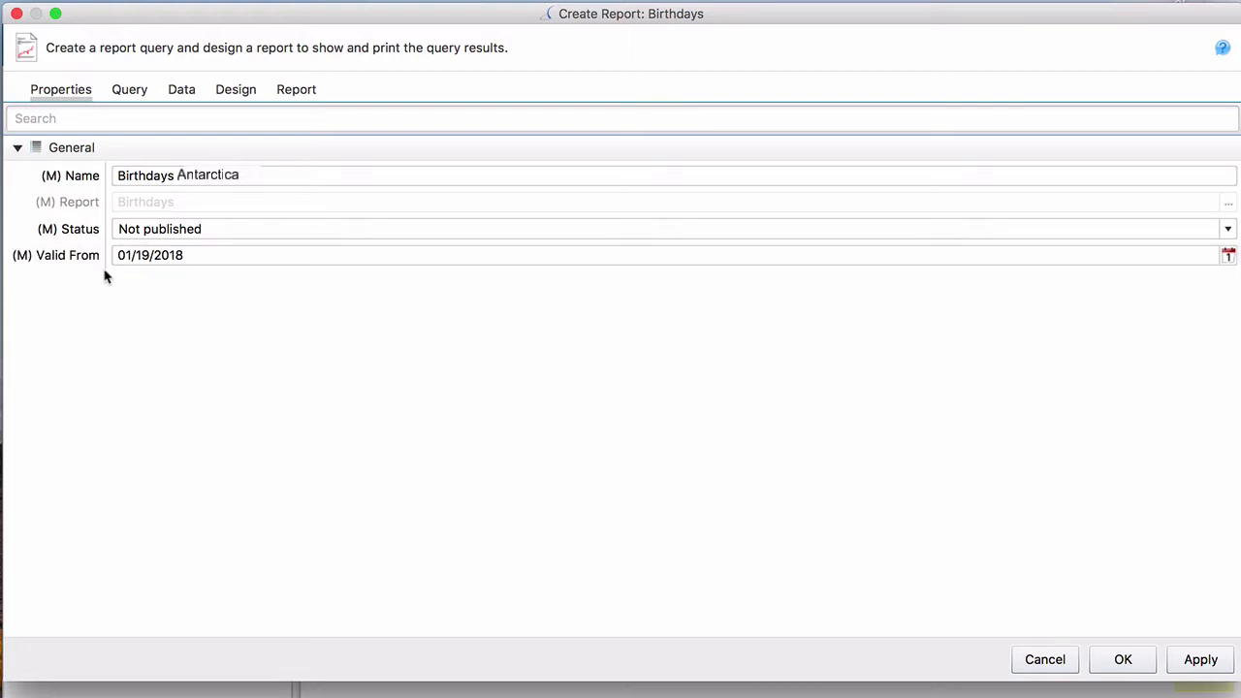
Build a query over Resources selecting FirstName Name and Date of birth, and preview it.
left_click(132, 91)
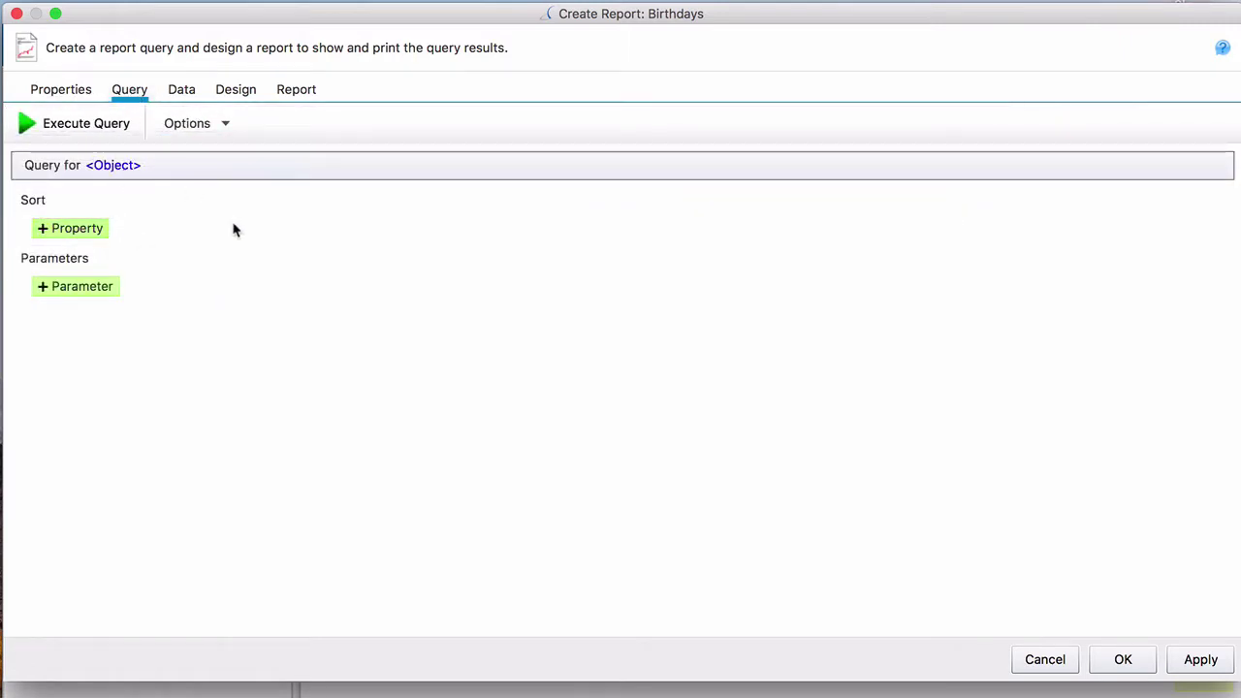
left_click(117, 167)
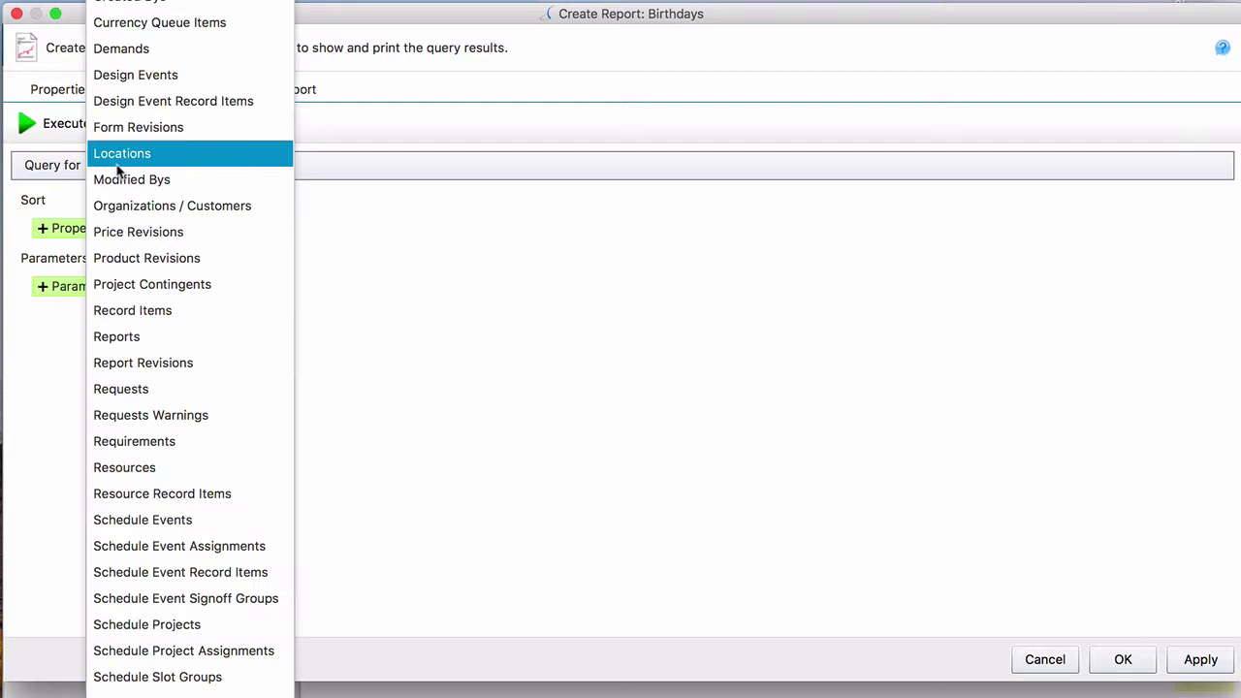
left_click(219, 474)
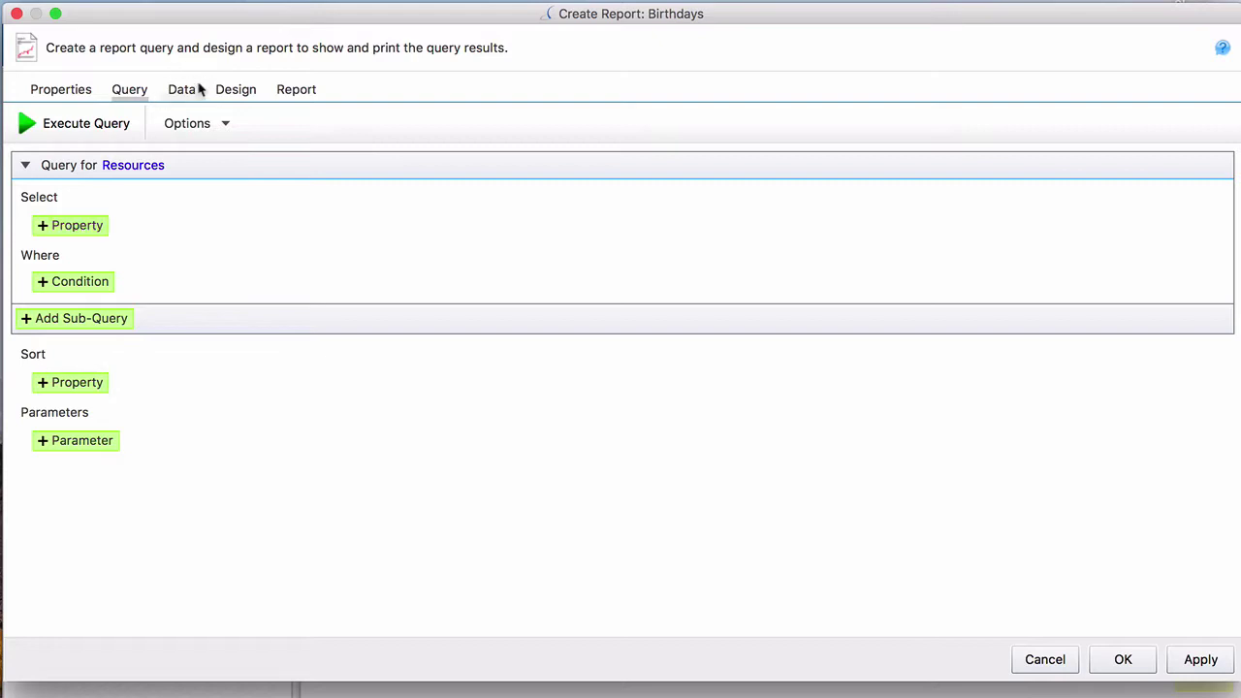
left_click(74, 238)
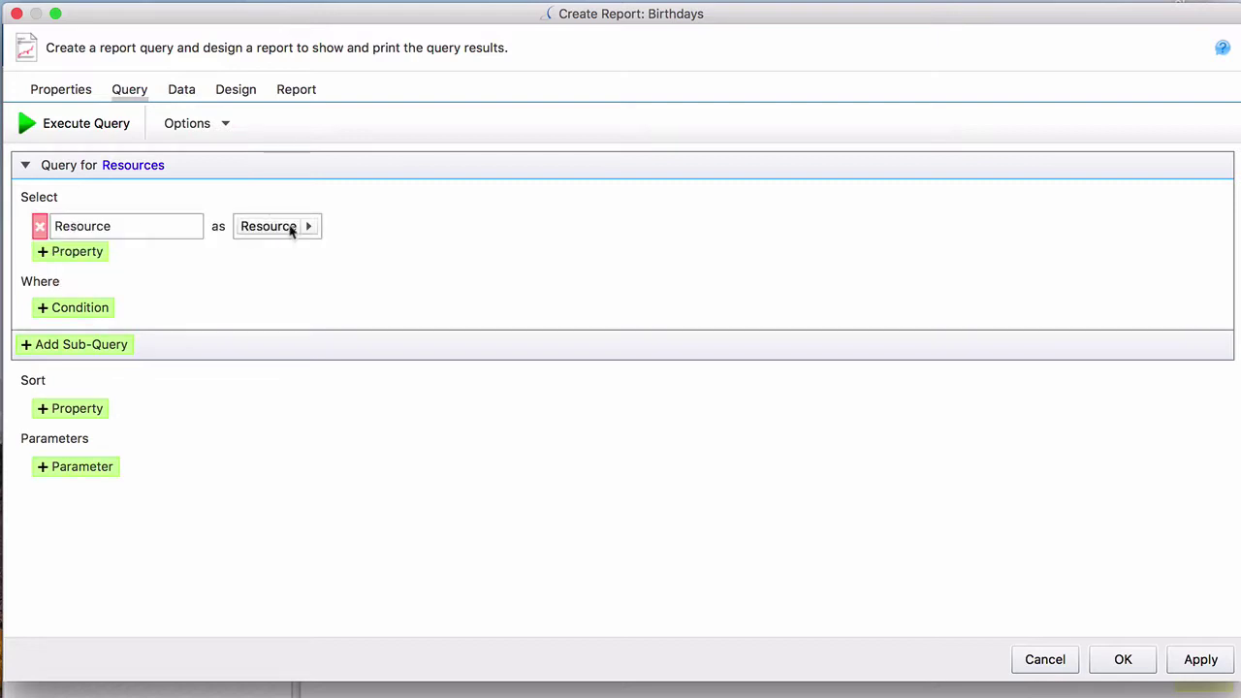
left_click(308, 229)
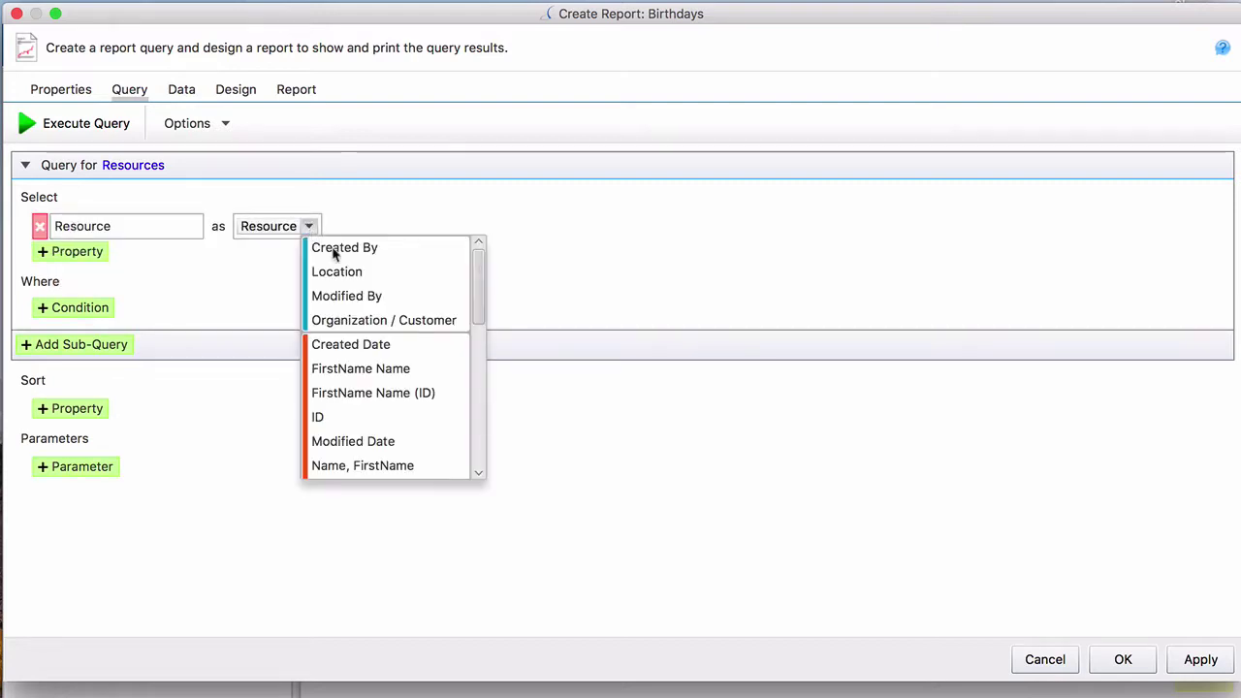
left_click(374, 368)
left_click(107, 252)
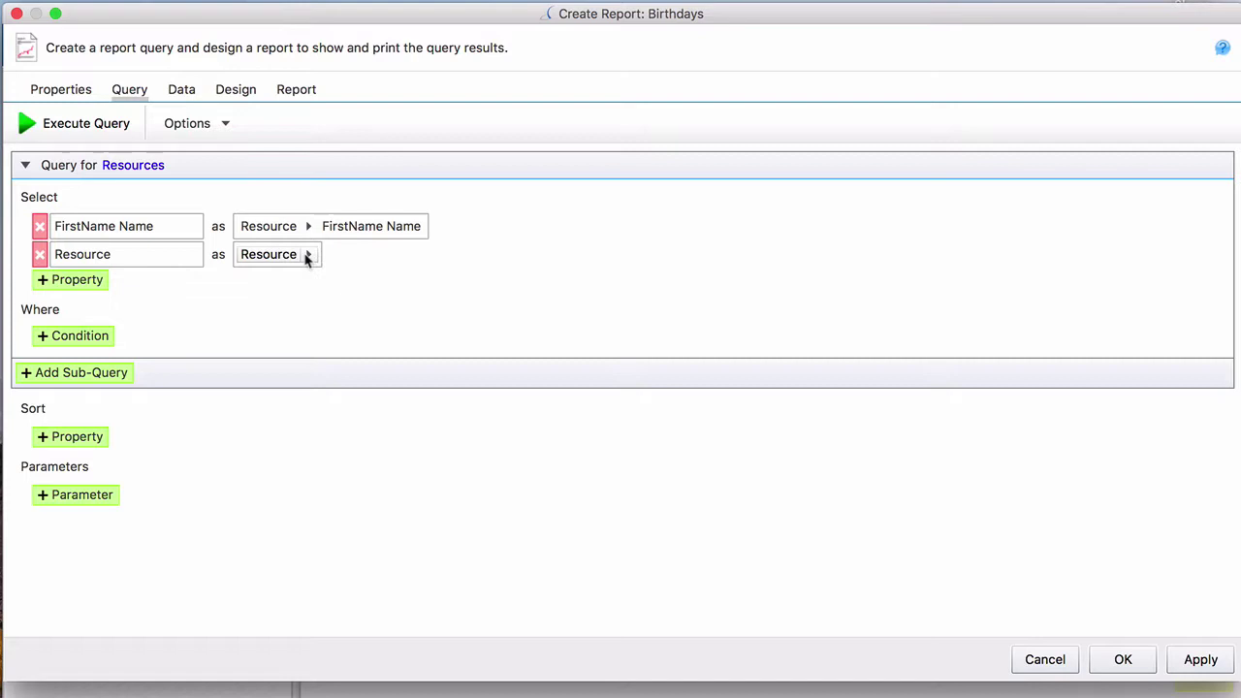
left_click(308, 254)
scroll(416, 444, "down", 5)
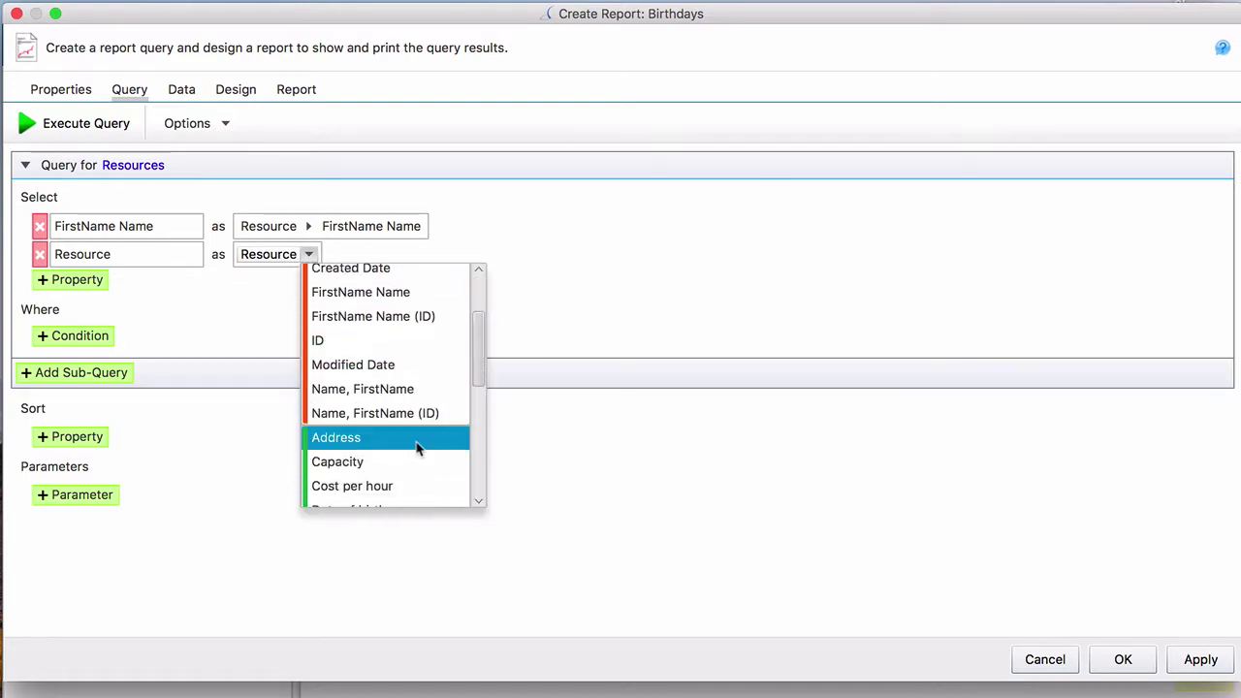
left_click(417, 402)
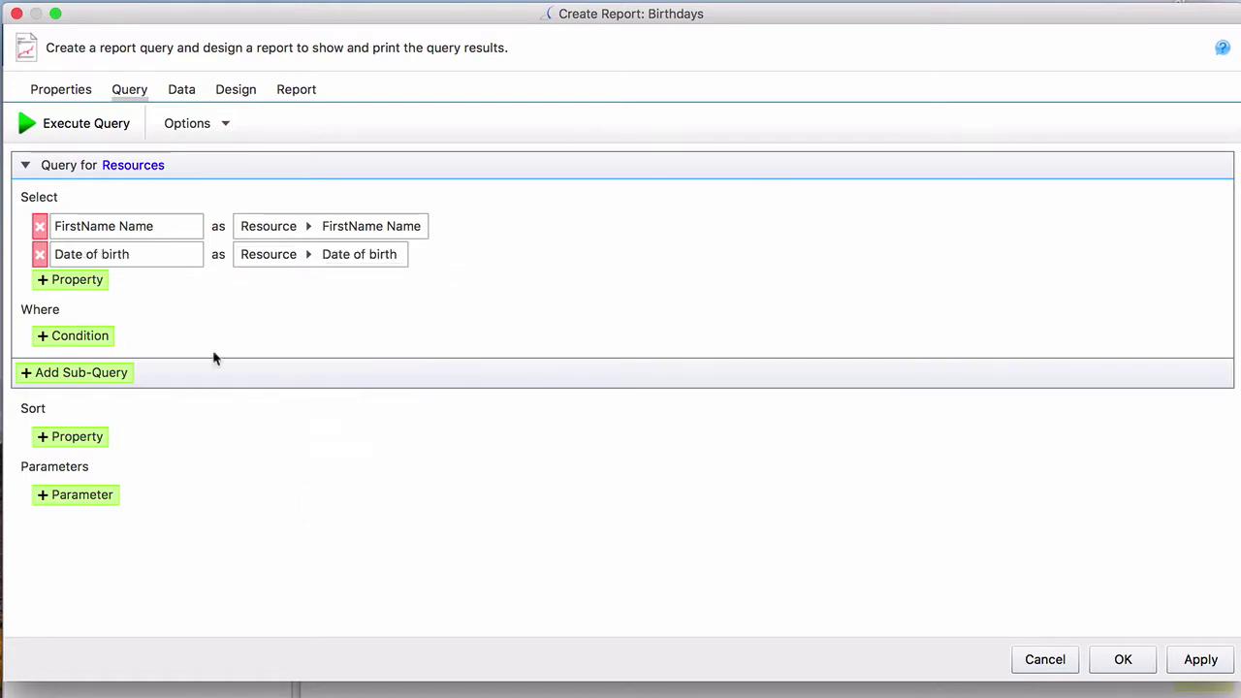
left_click(107, 124)
Add a Where condition: Location equals Antarctica (under World).
left_click(78, 337)
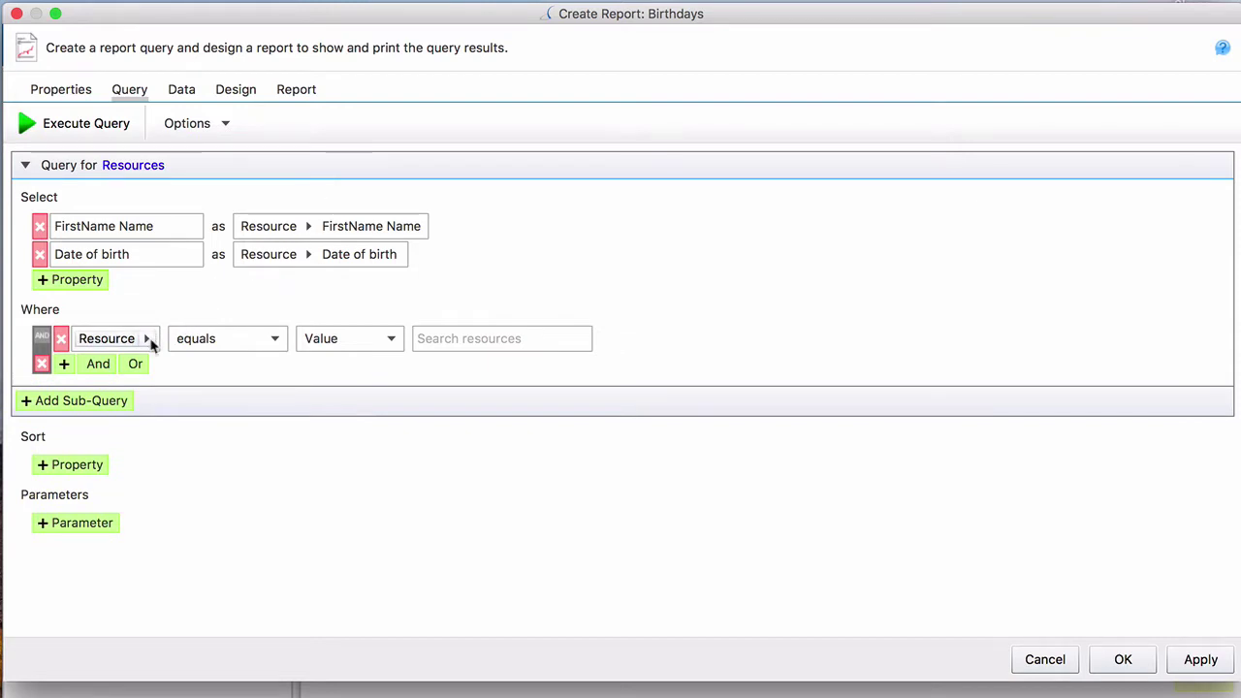
left_click(147, 340)
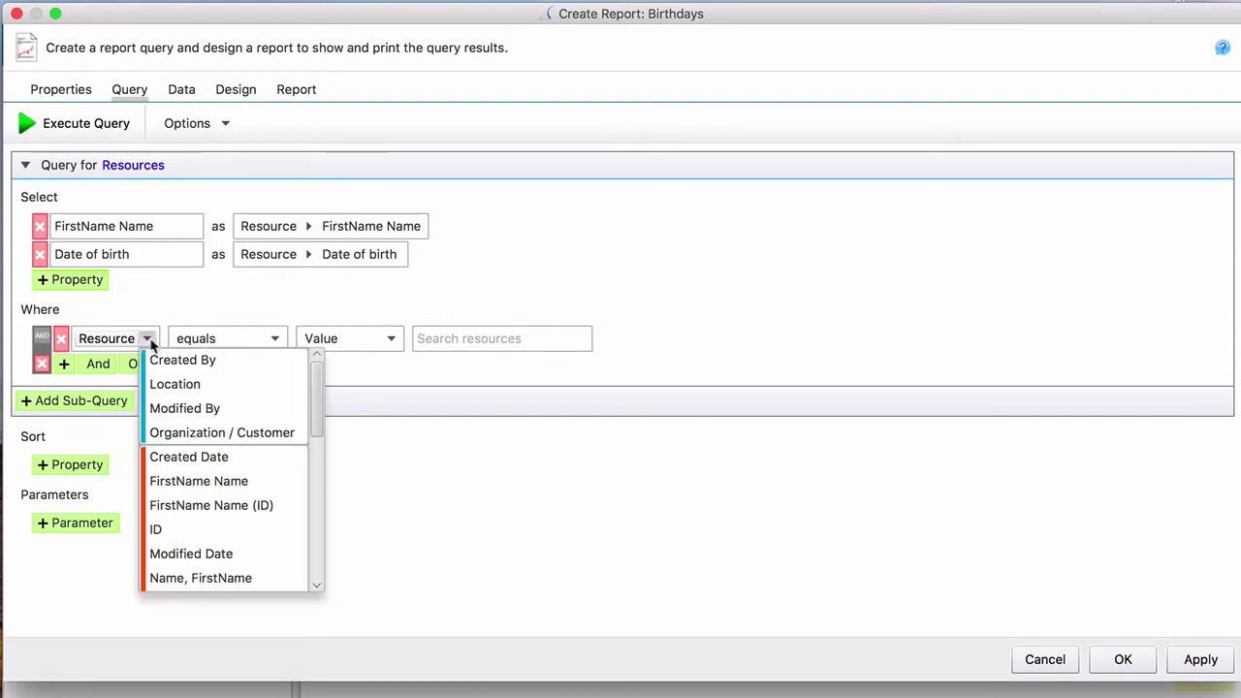
left_click(253, 392)
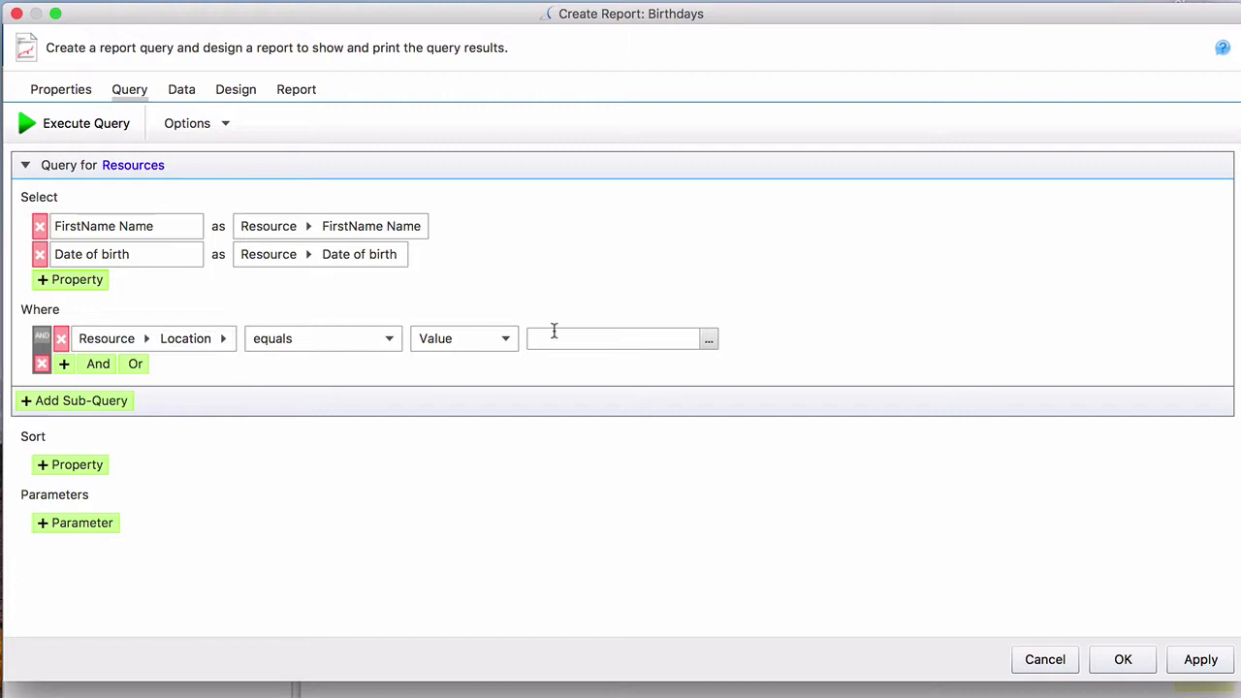
left_click(716, 341)
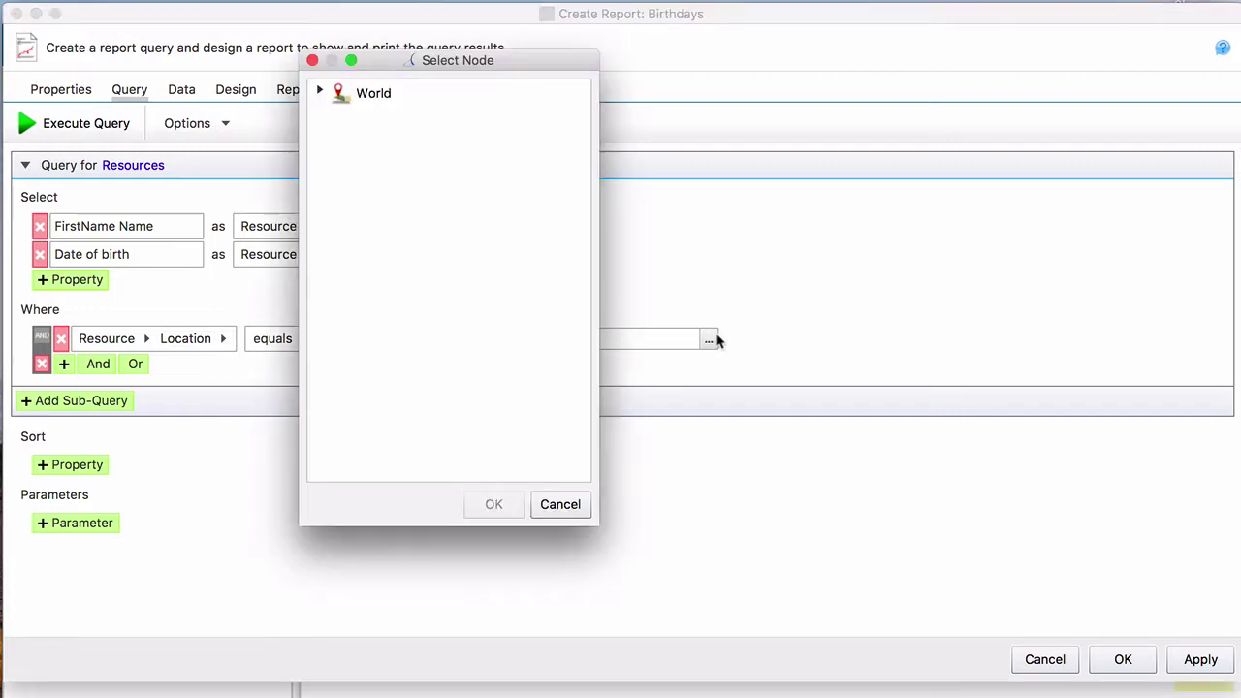
left_click(320, 93)
left_click(401, 158)
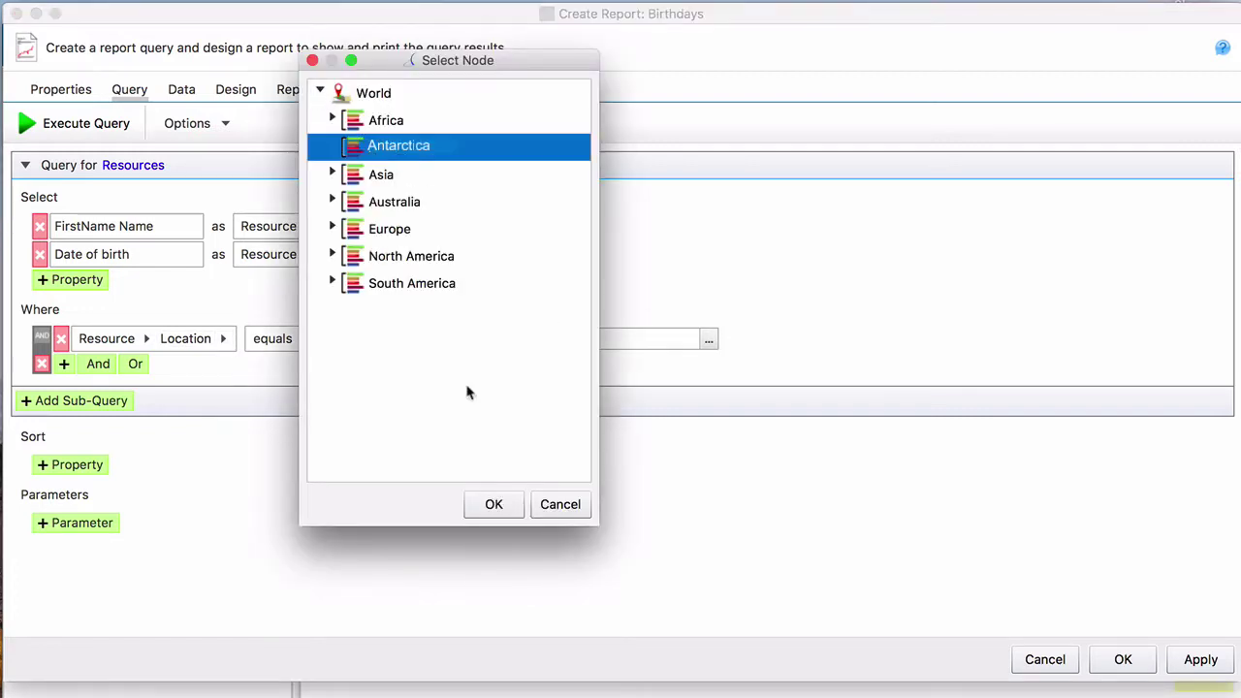
left_click(507, 514)
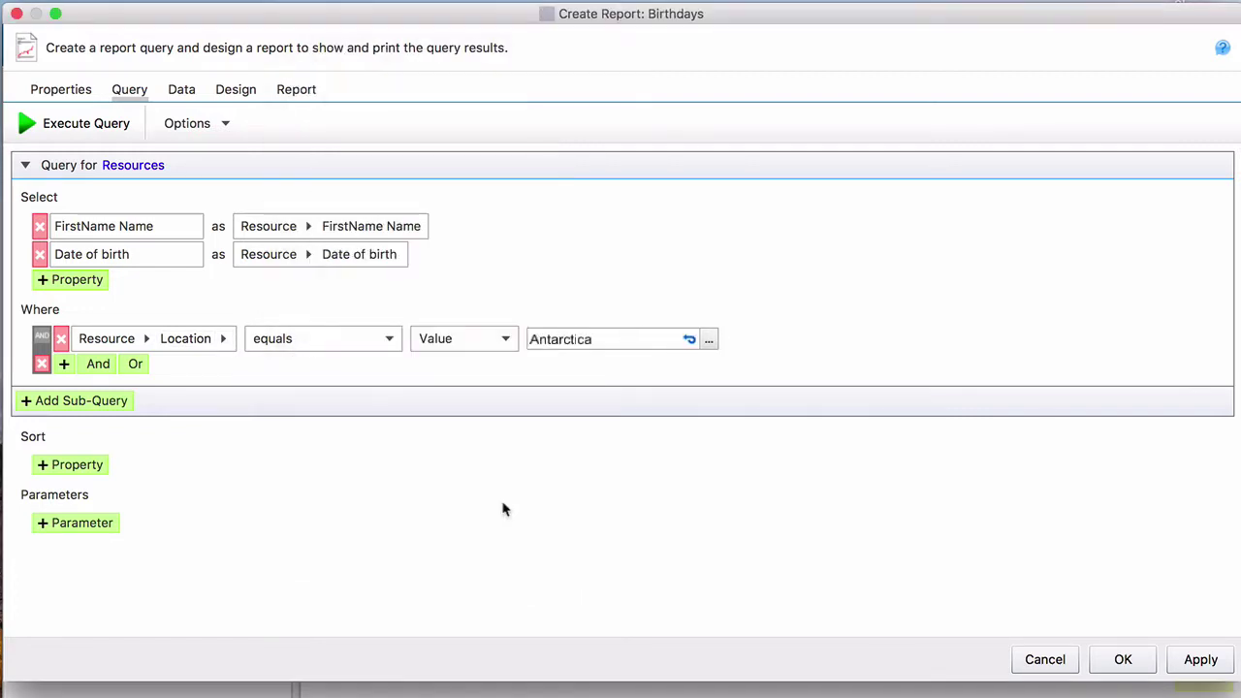
Run the query and sort the five results by Date of birth, newest first.
left_click(29, 131)
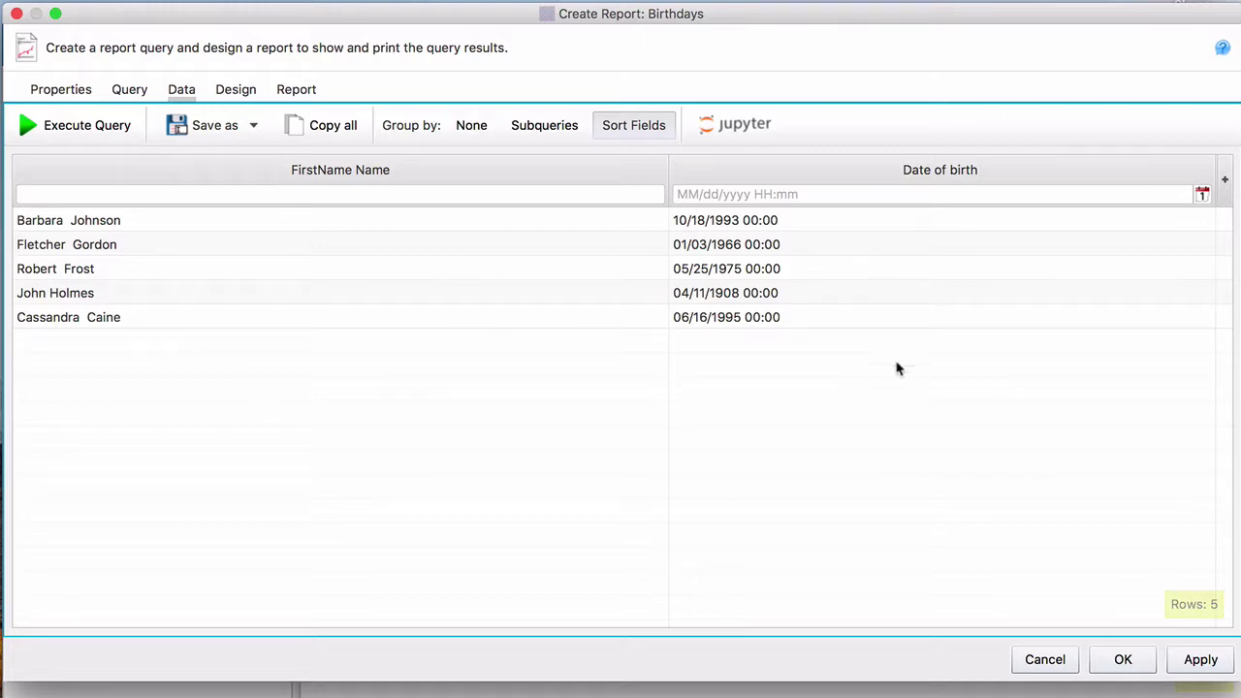
left_click(328, 171)
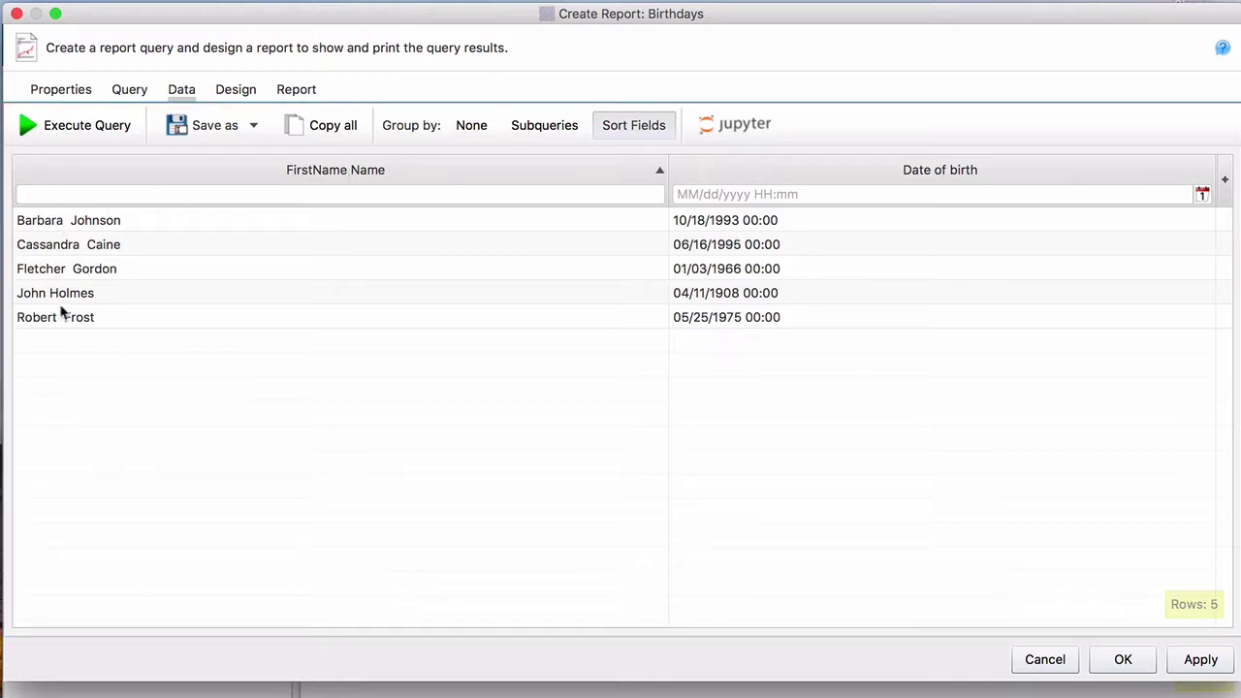
left_click(956, 174)
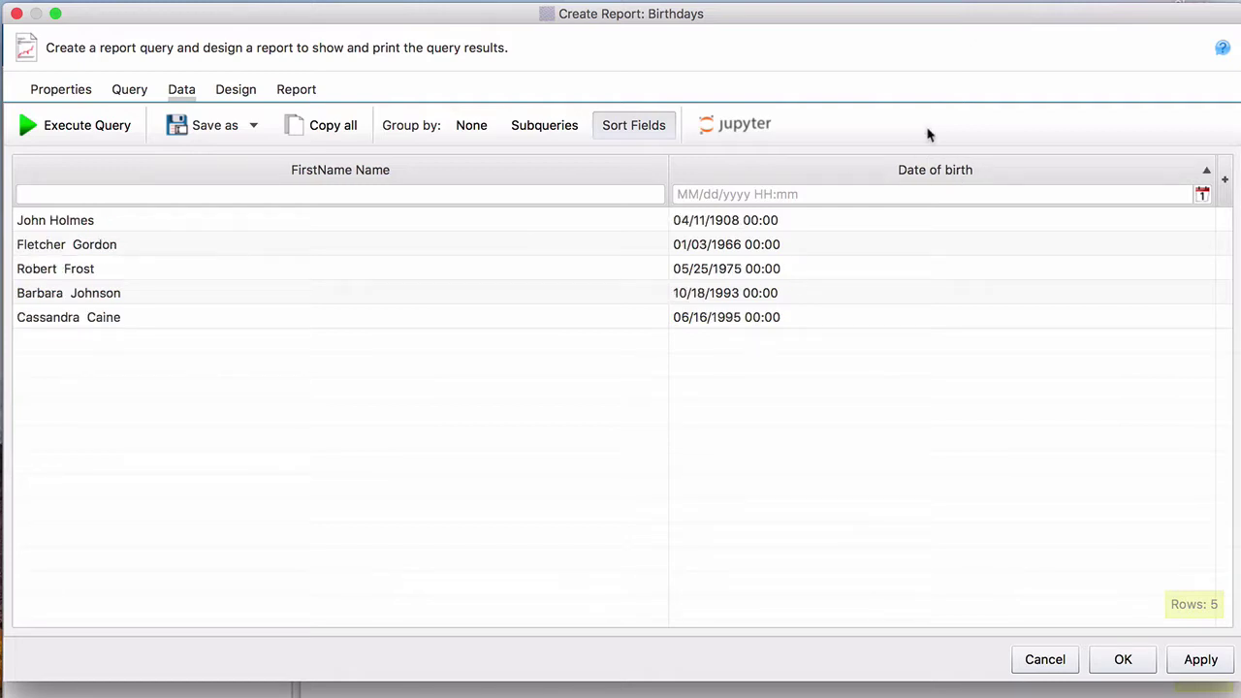
left_click(937, 167)
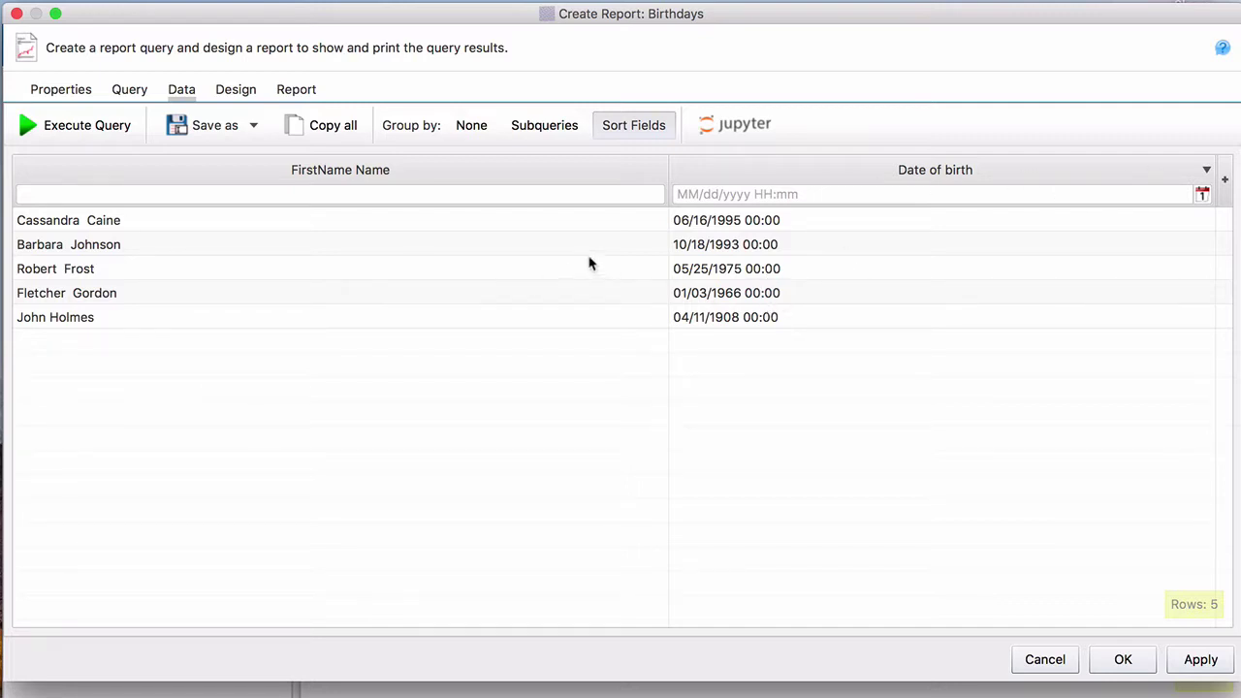
Add Address and Cost per hour fields, rerun the query, and sort by Cost per hour ascending.
left_click(127, 90)
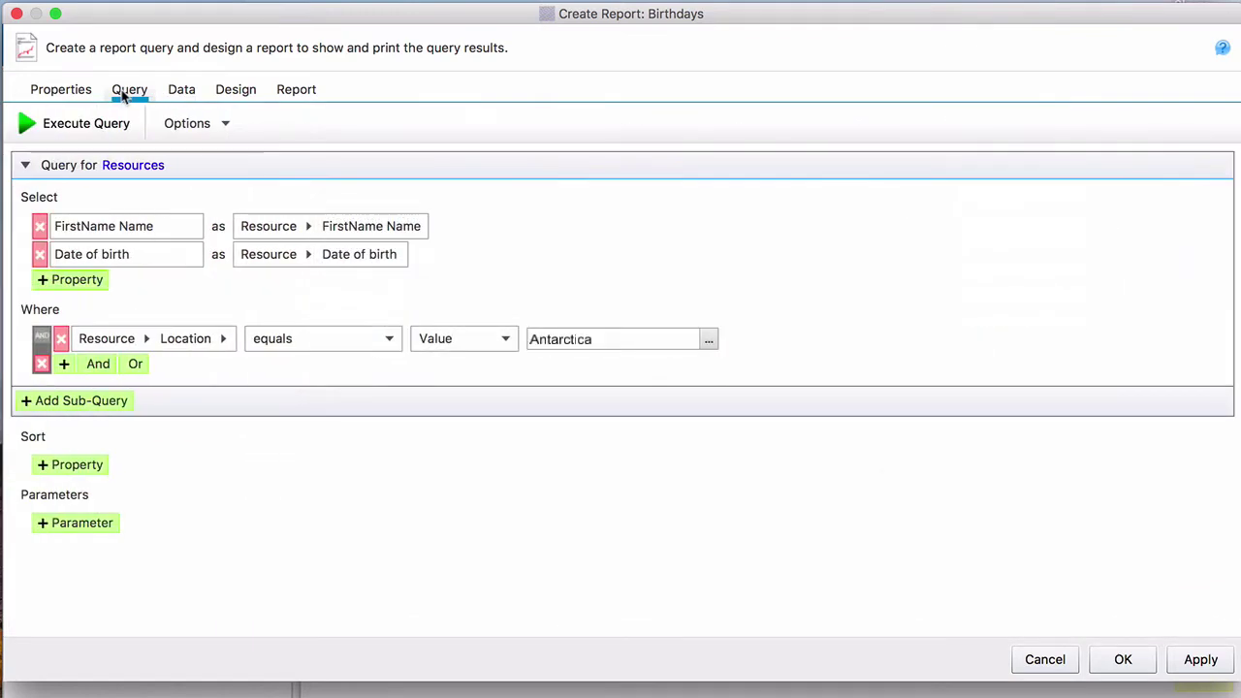
left_click(70, 281)
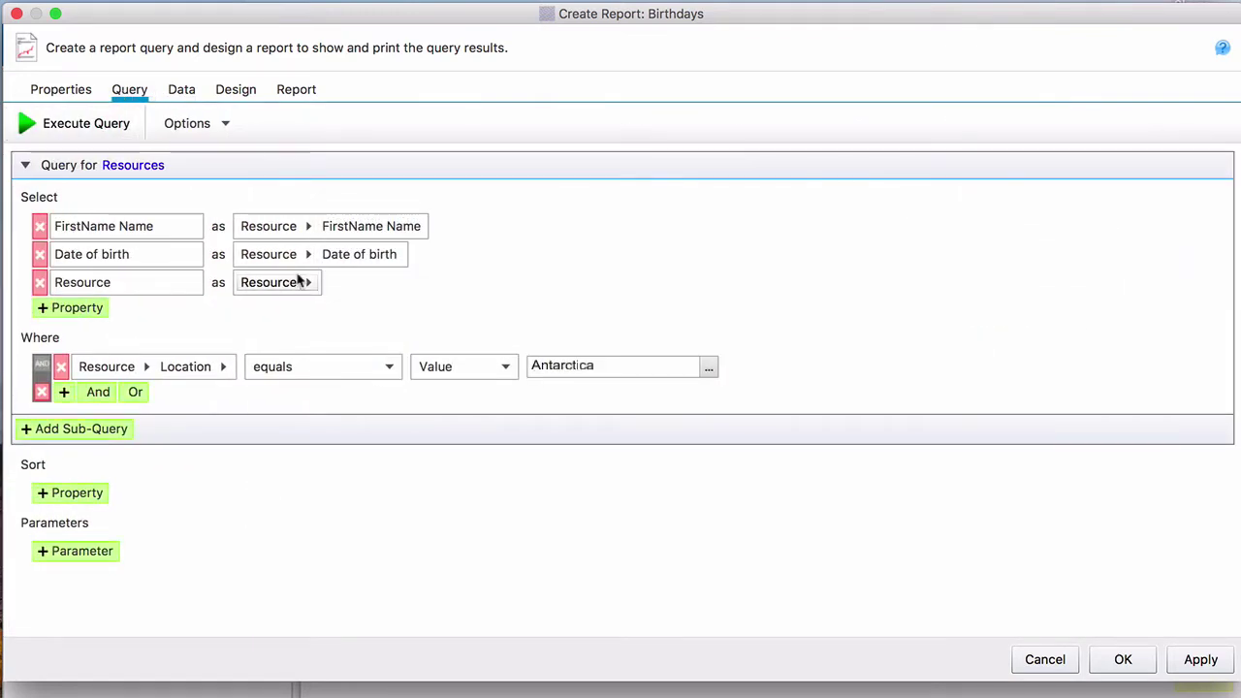
left_click(309, 283)
scroll(463, 380, "down", 5)
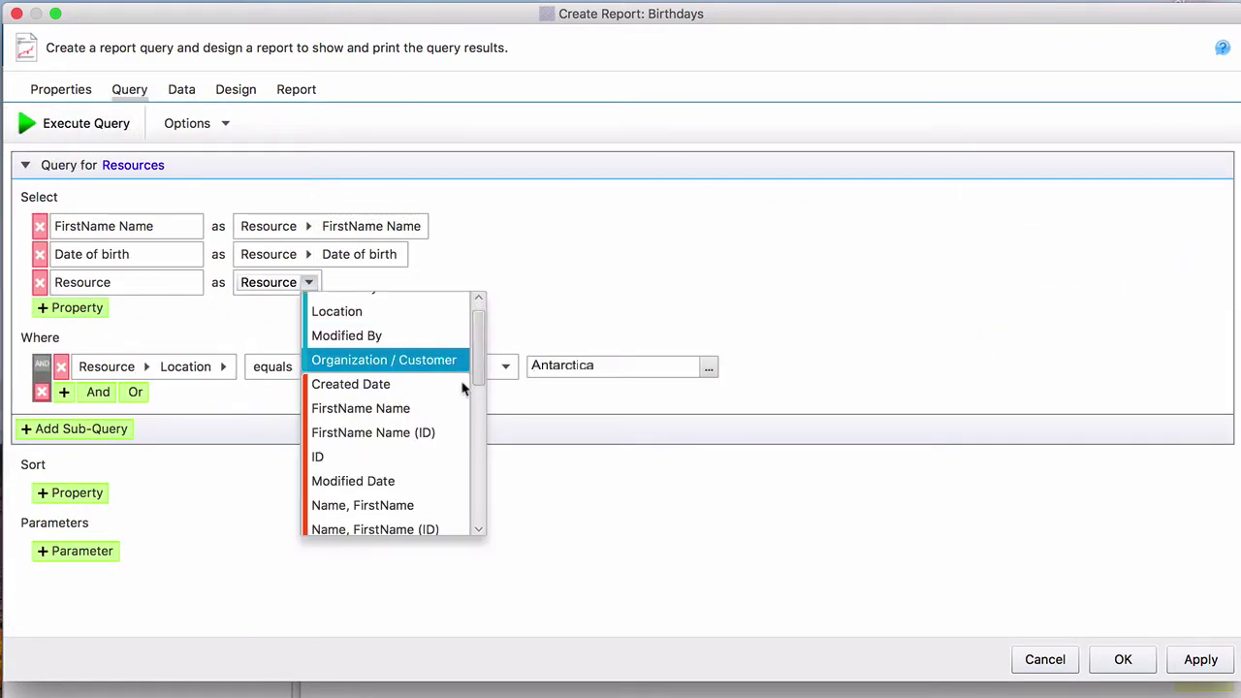
left_click(443, 434)
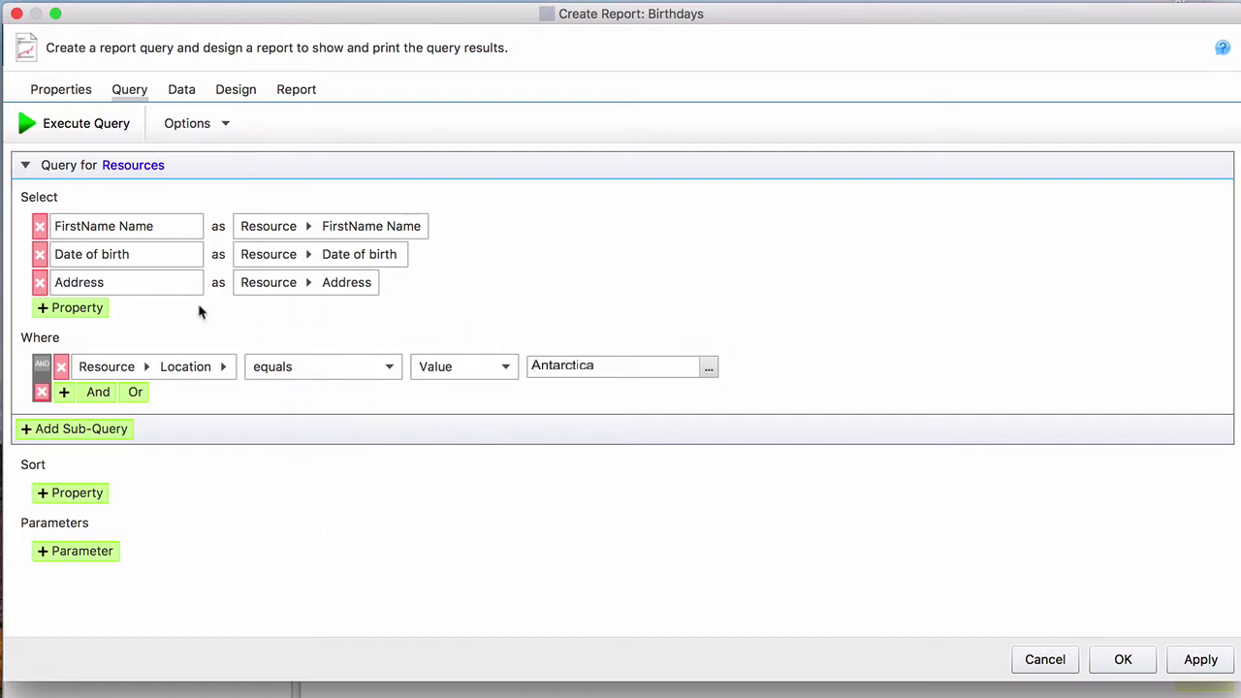
left_click(87, 310)
left_click(309, 312)
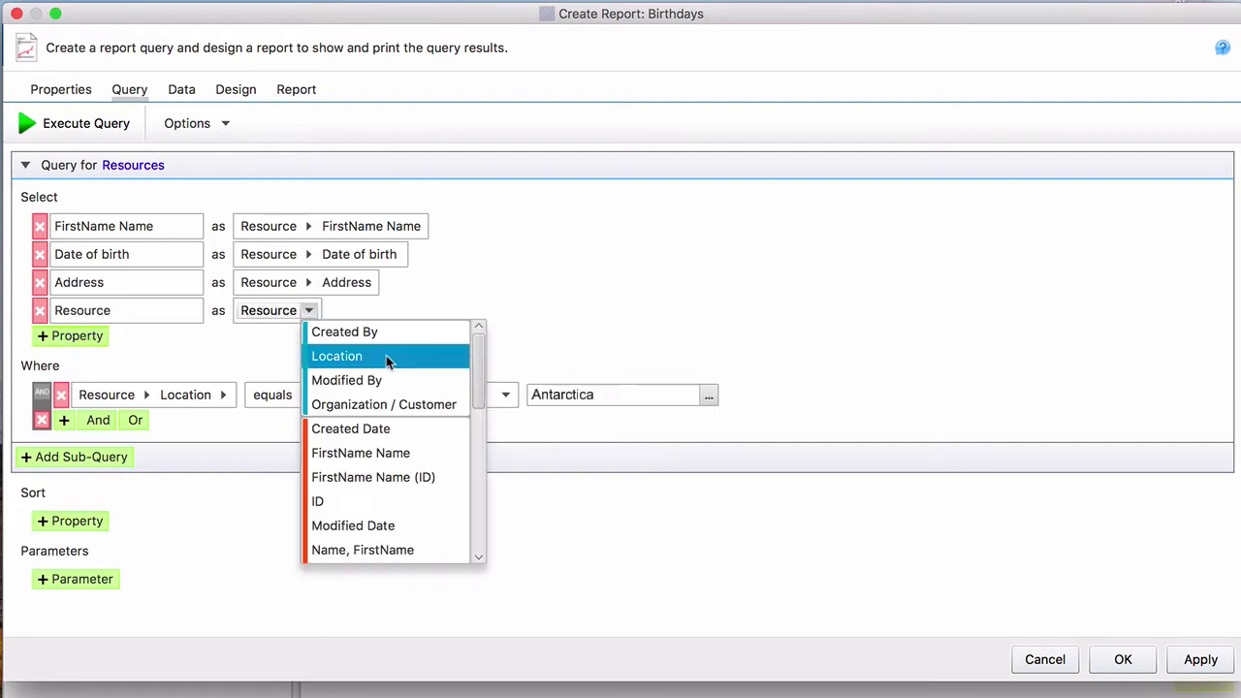
scroll(386, 355, "down", 6)
left_click(381, 483)
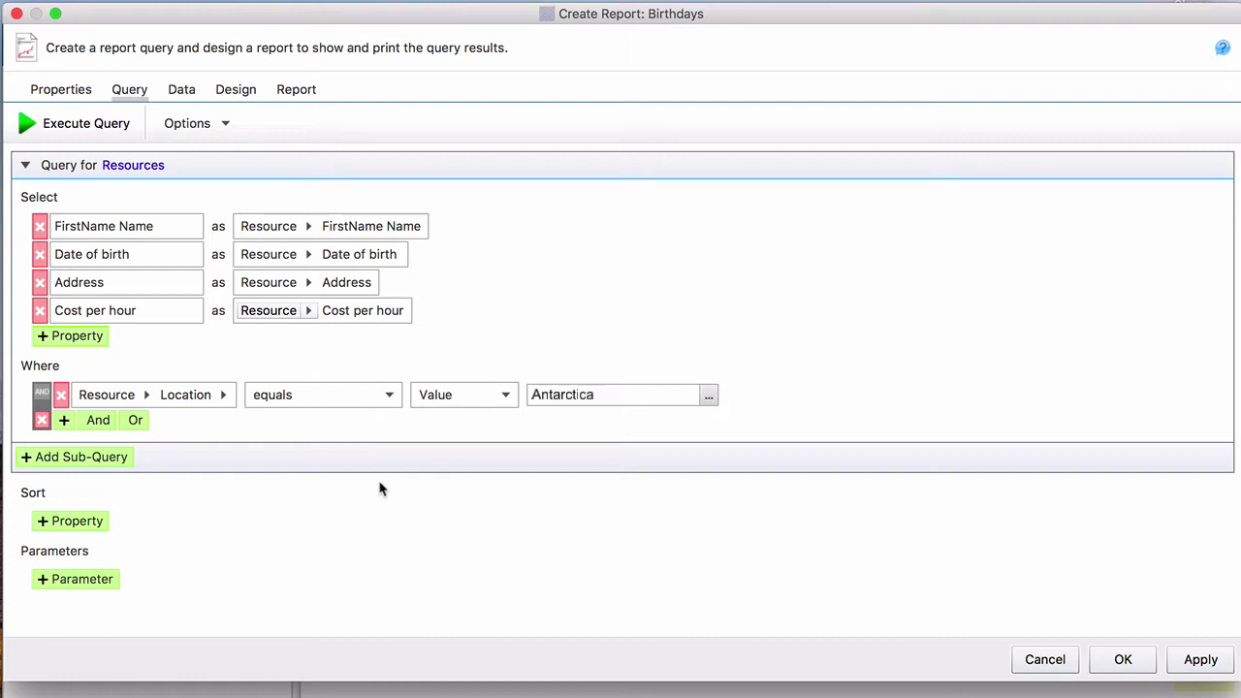
left_click(101, 128)
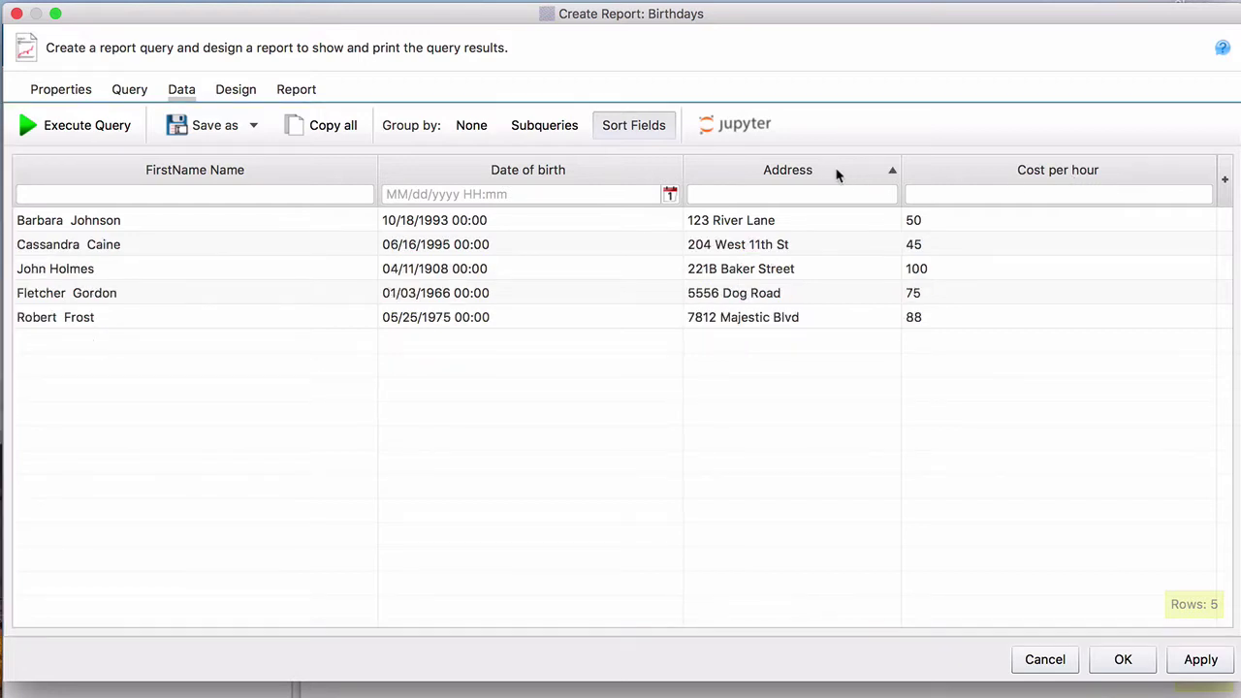
left_click(1071, 171)
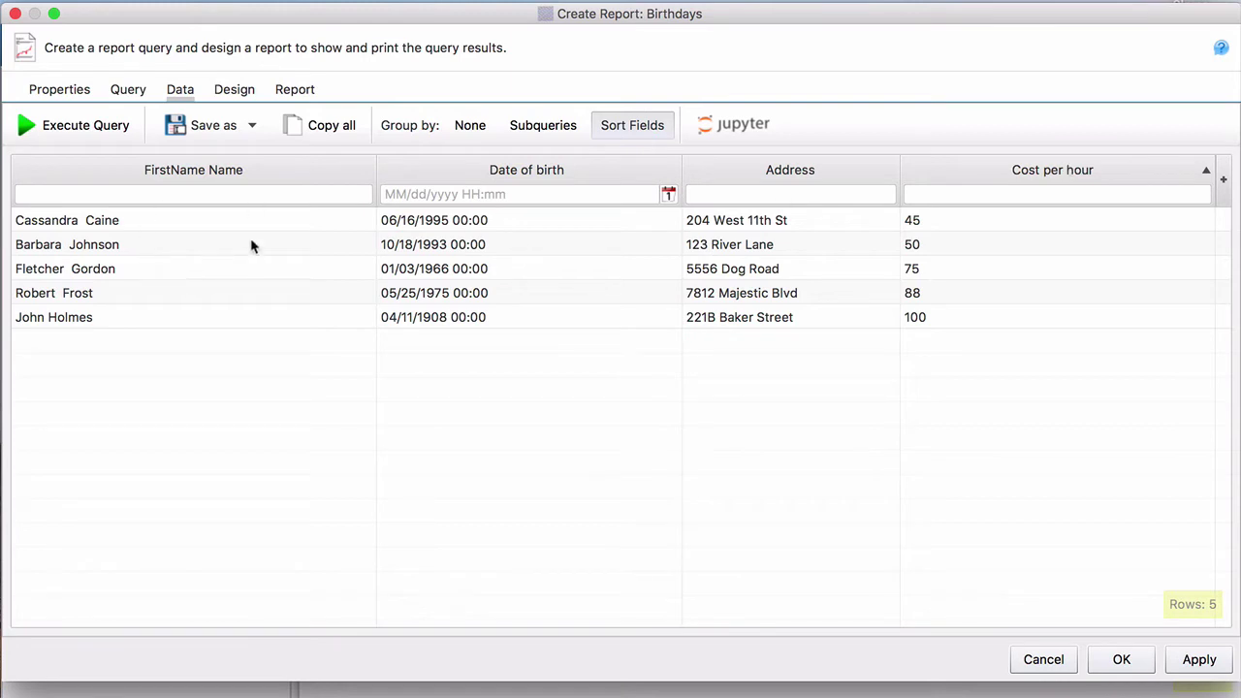
Save the Birthdays Antarctica report and reopen it from the category list for editing.
left_click(258, 127)
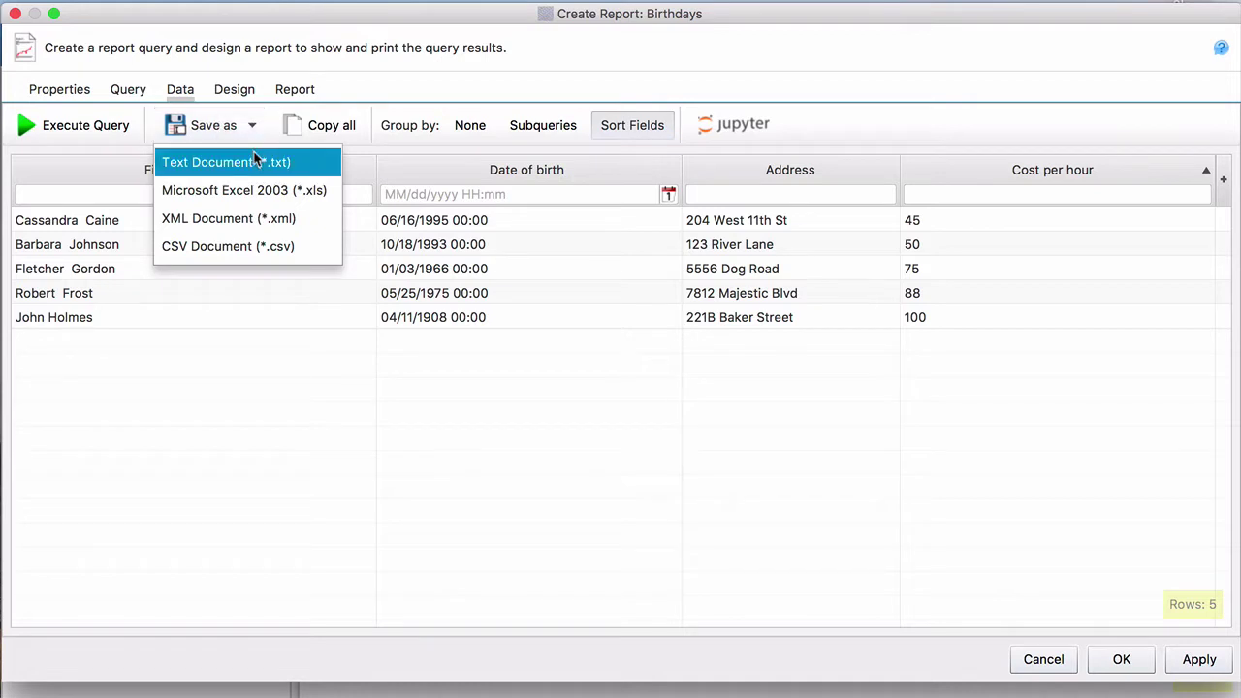
left_click(255, 127)
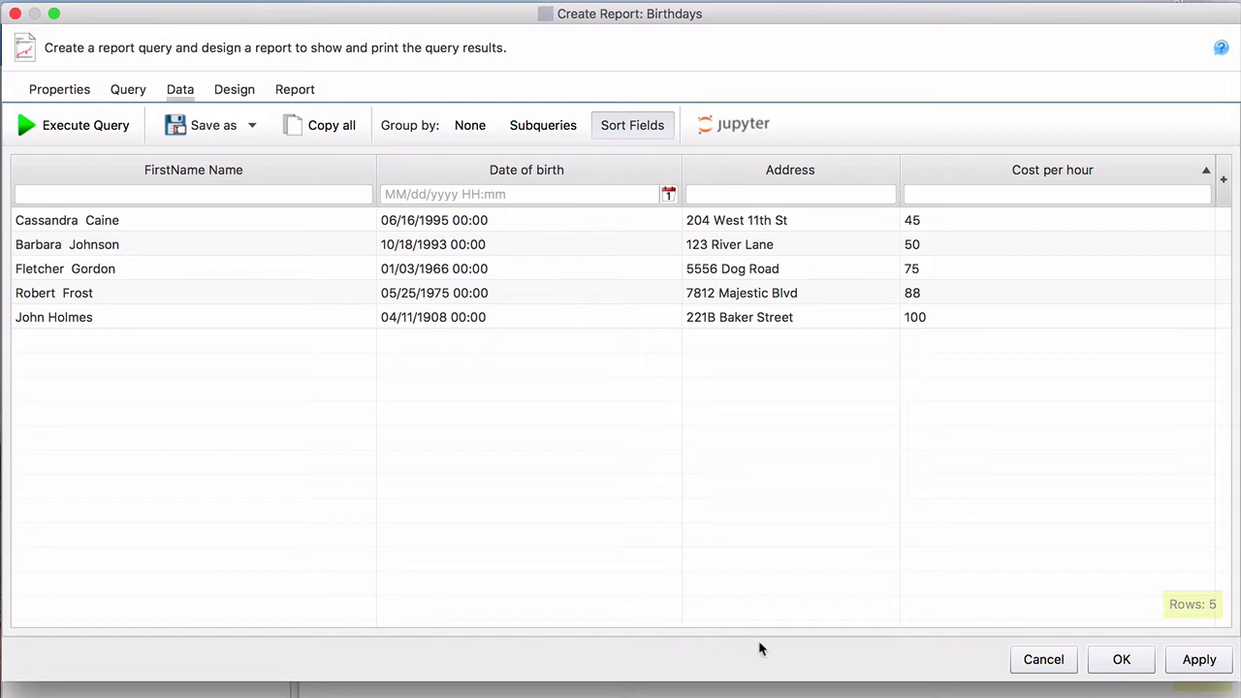
left_click(1122, 661)
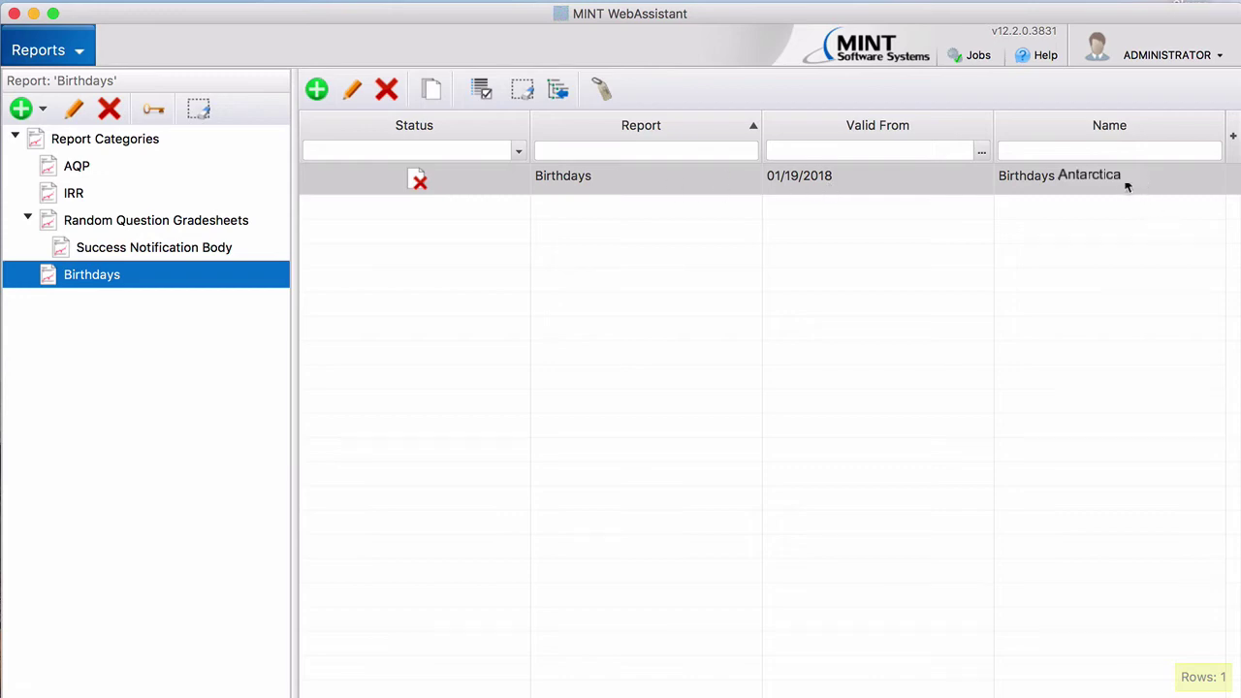
left_click(877, 184)
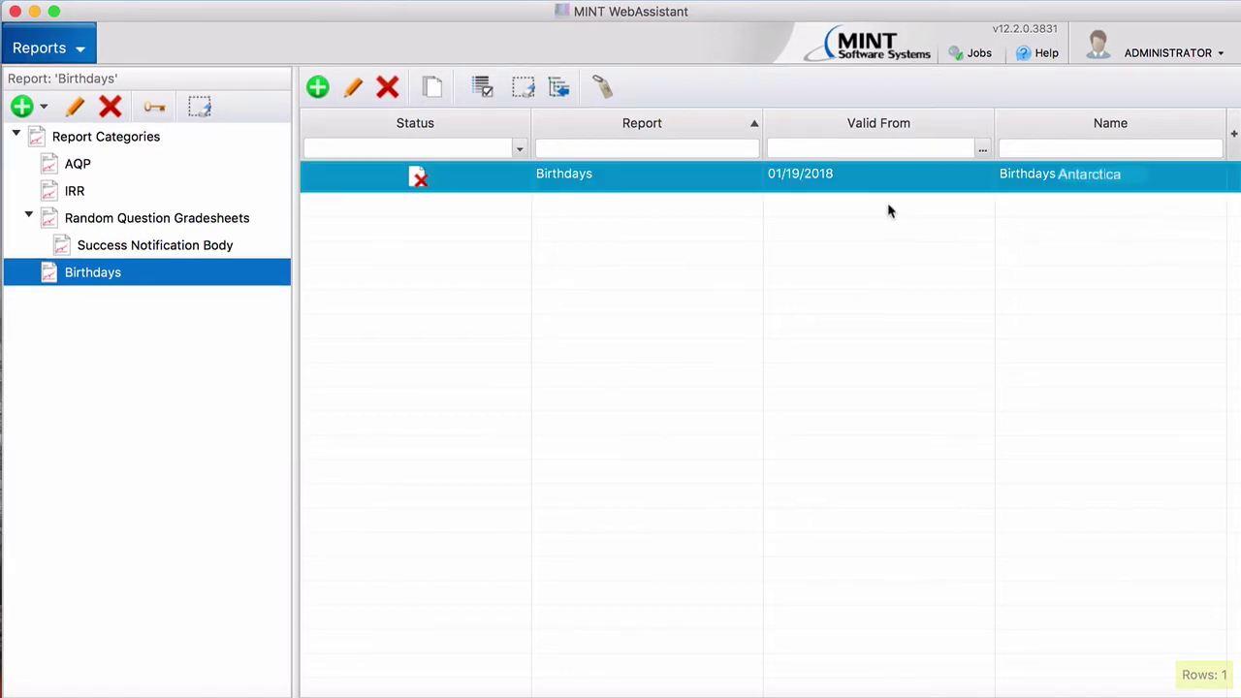
double_click(618, 193)
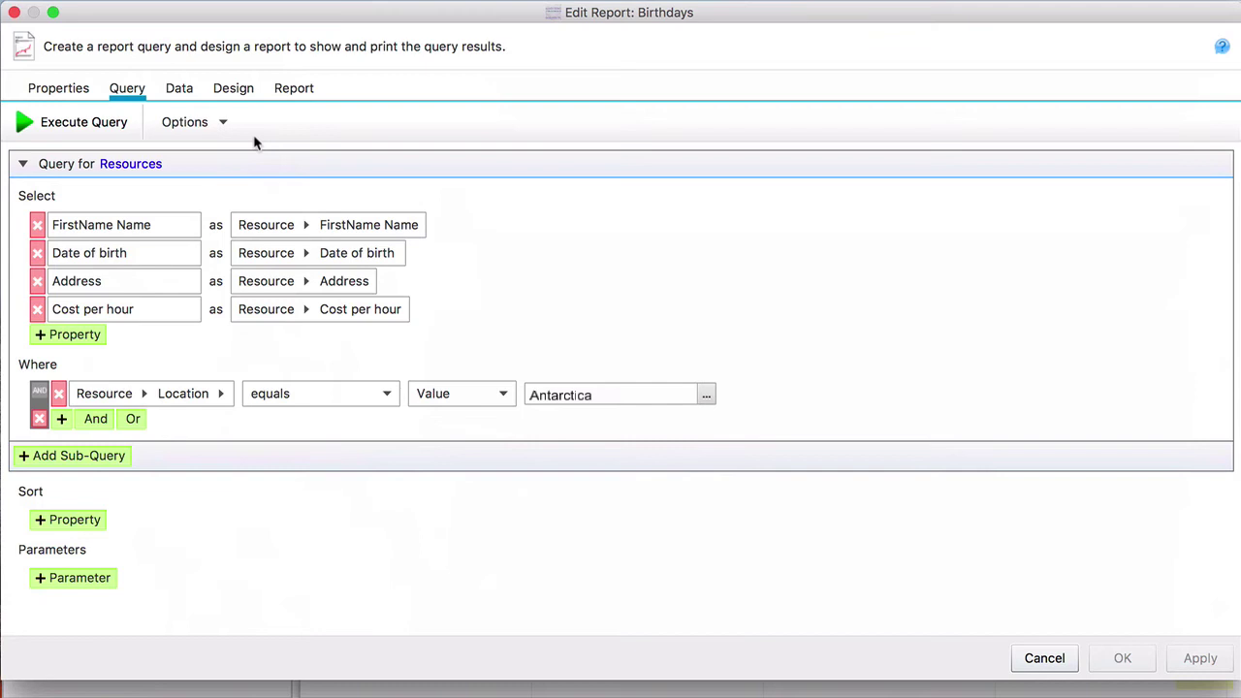